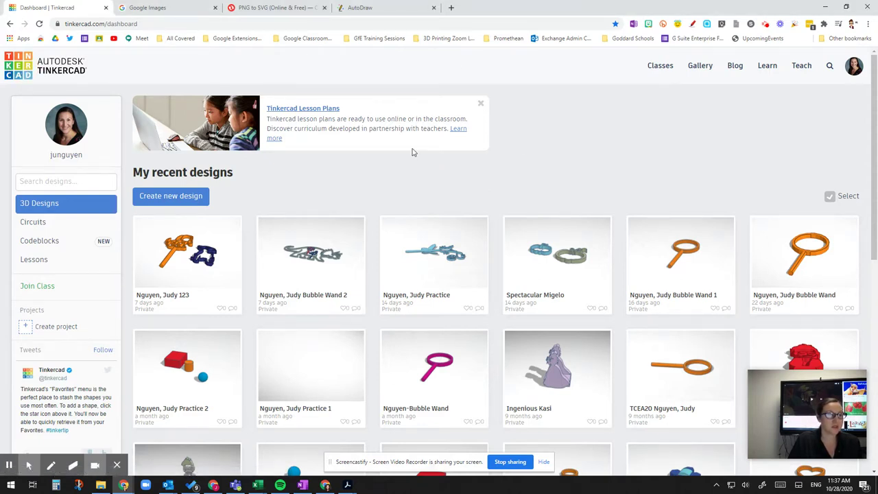
Create a new 3D design and place a solid orange cylinder near the middle of the workplane
click(160, 199)
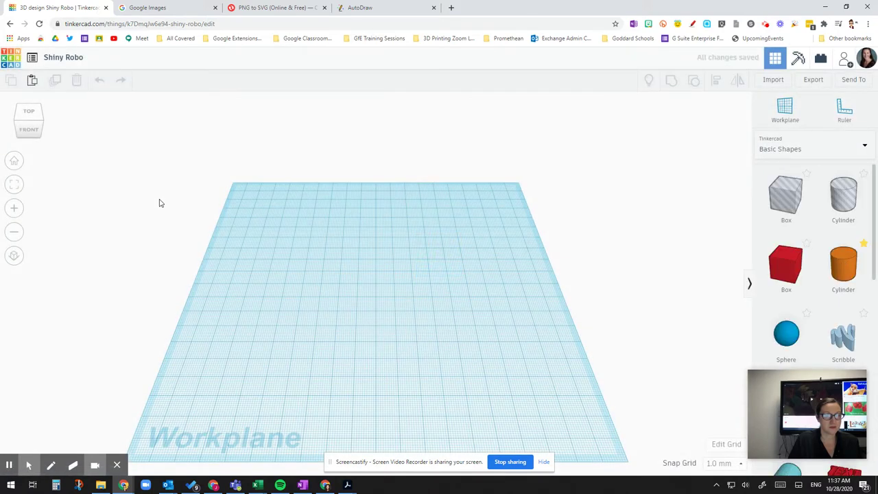
scroll(510, 280, down, 3)
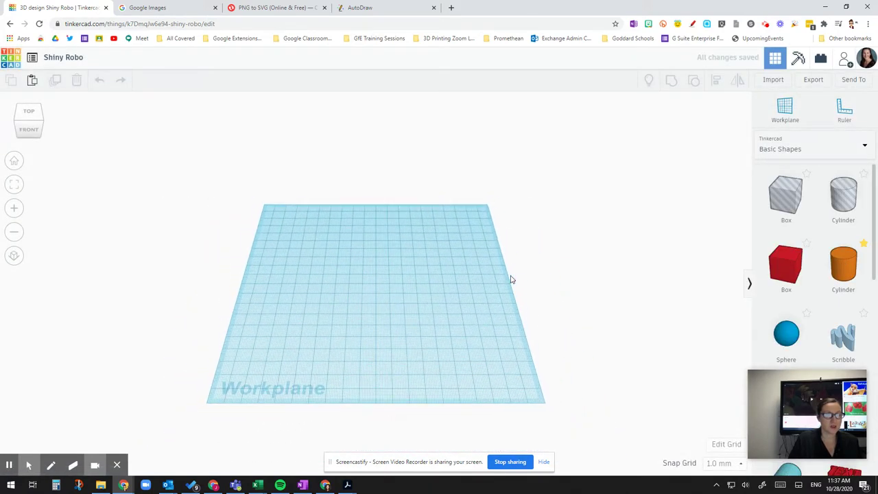
scroll(511, 279, up, 3)
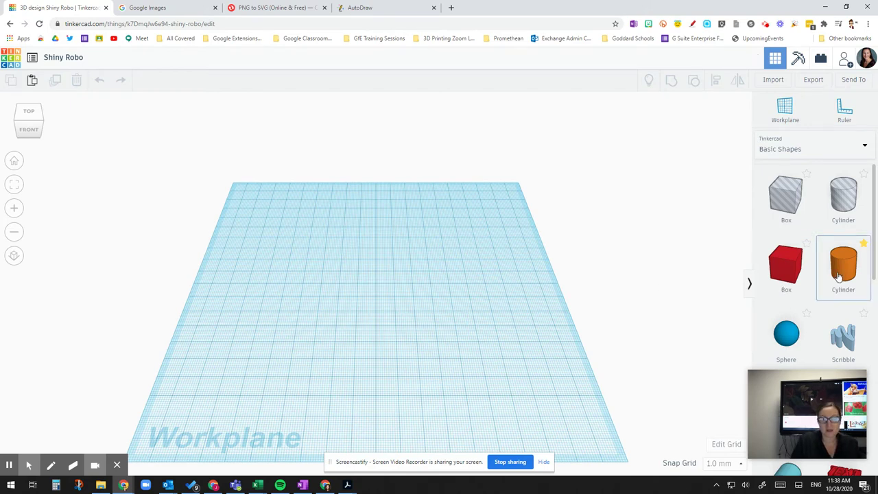
drag(838, 275, 386, 280)
Set the cylinder's width and length to 10 mm each
mouse_move(403, 291)
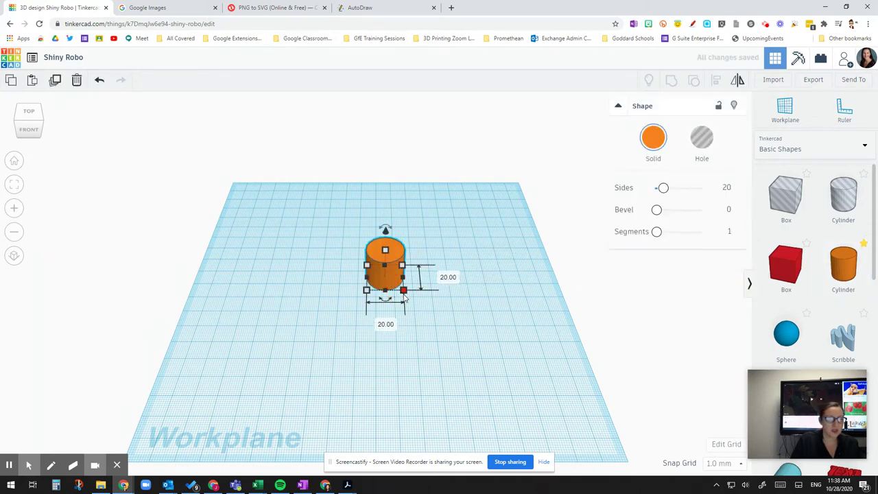
click(385, 323)
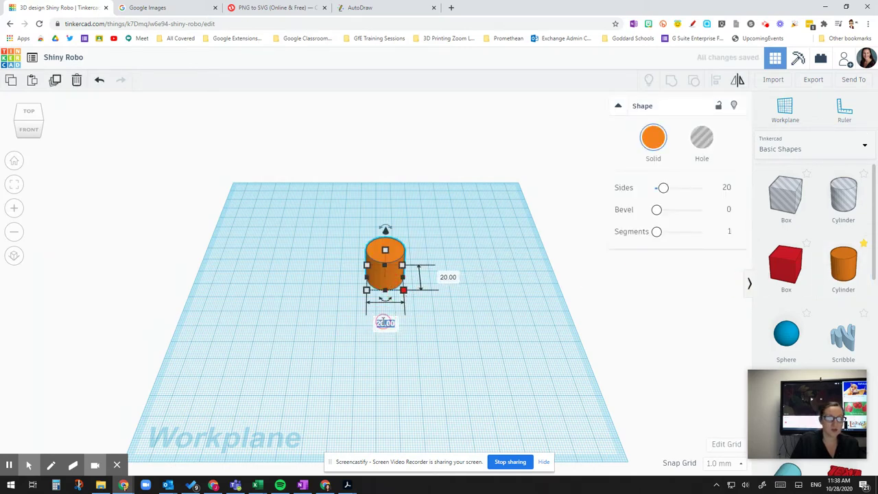
text(10)
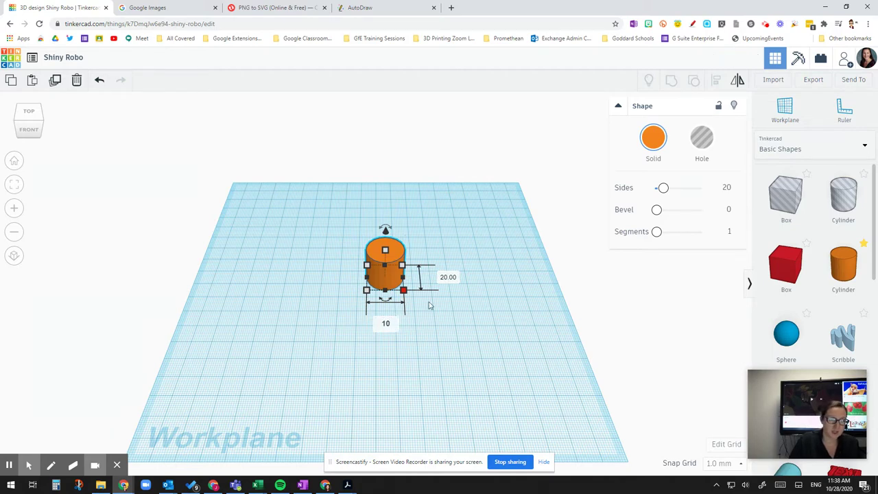
click(451, 277)
text(1)
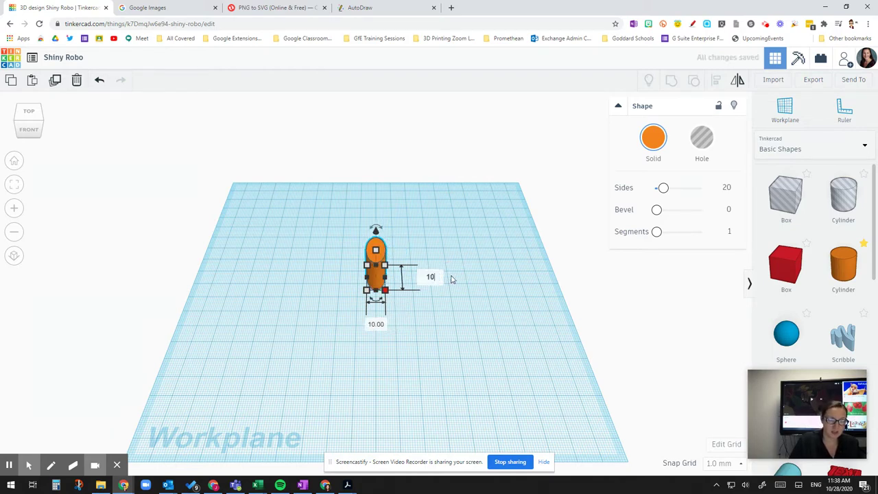
text(0)
key(Return)
Set the cylinder's height to 100 mm
click(446, 329)
right_drag(446, 329, 443, 284)
click(376, 251)
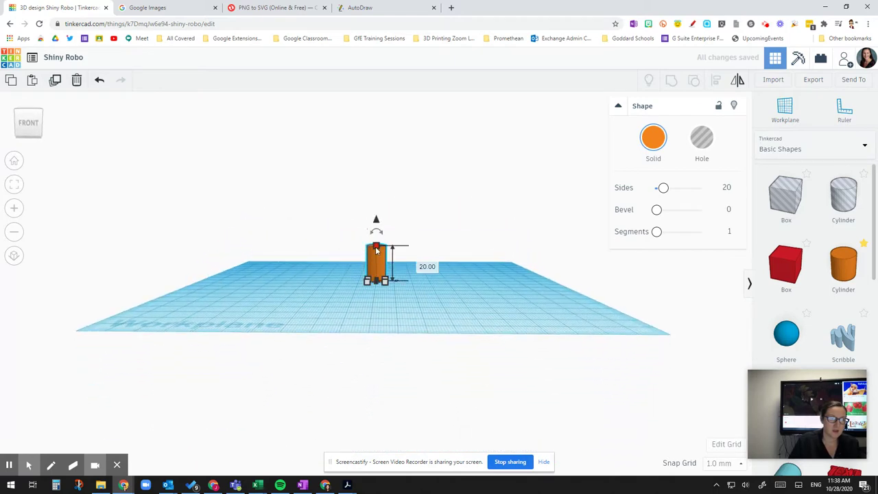
click(419, 262)
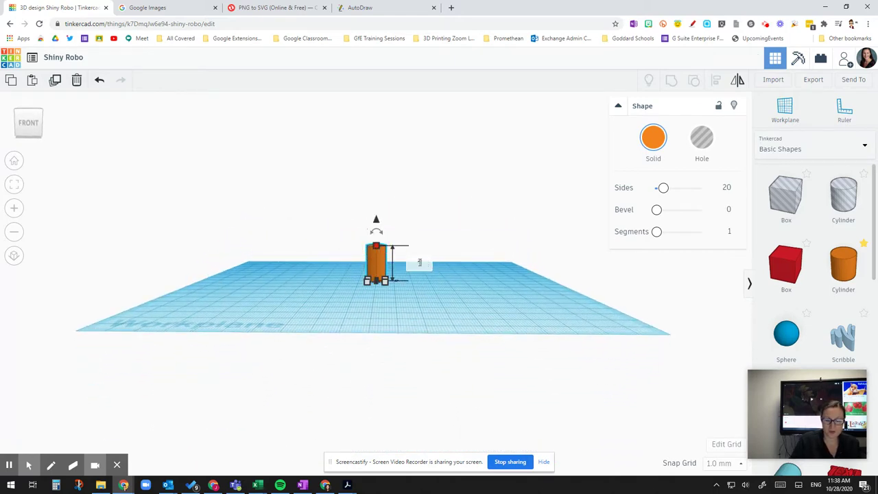
text(100)
key(Return)
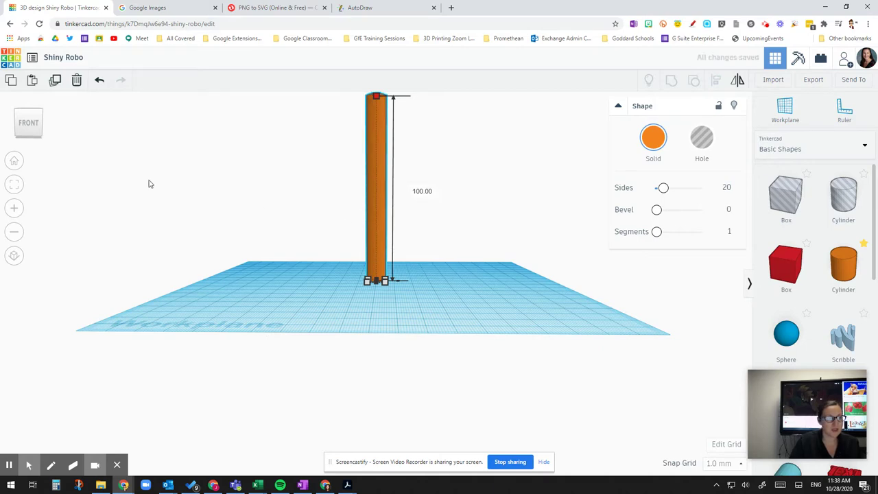
Rotate the upright cylinder 90° so it lies horizontally, and drop it onto the workplane
click(14, 160)
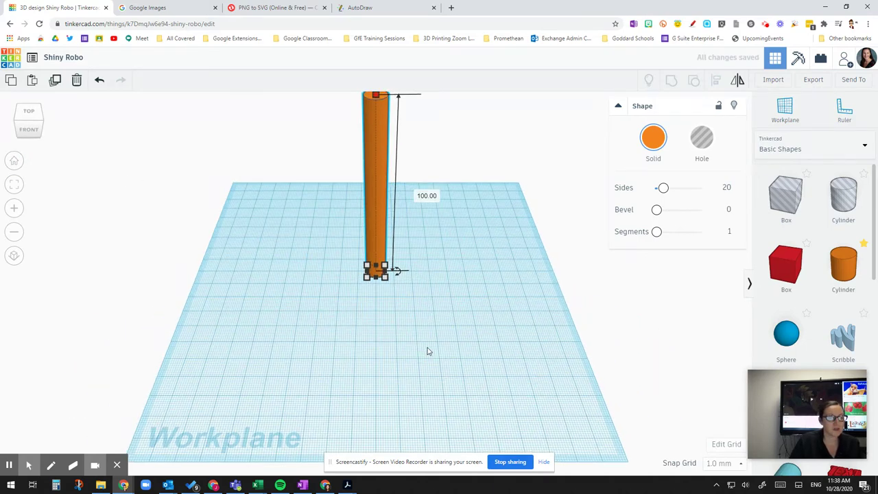
right_drag(427, 351, 433, 292)
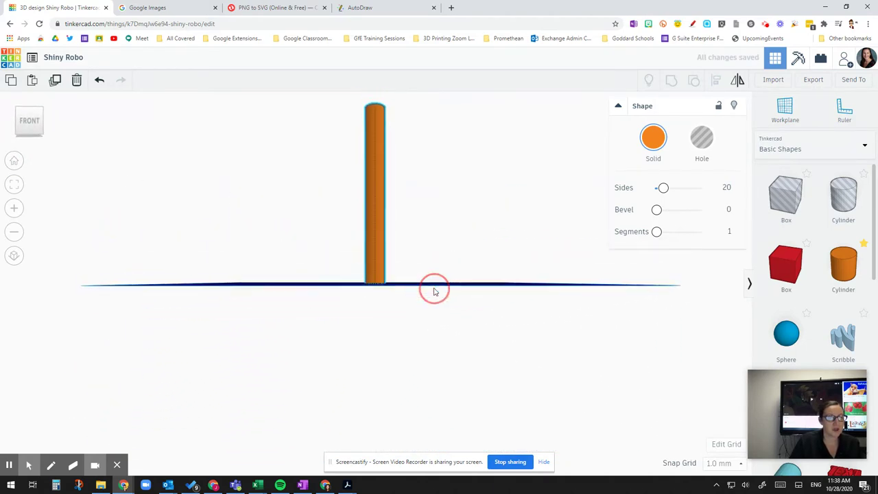
scroll(435, 288, up, 2)
scroll(435, 288, down, 3)
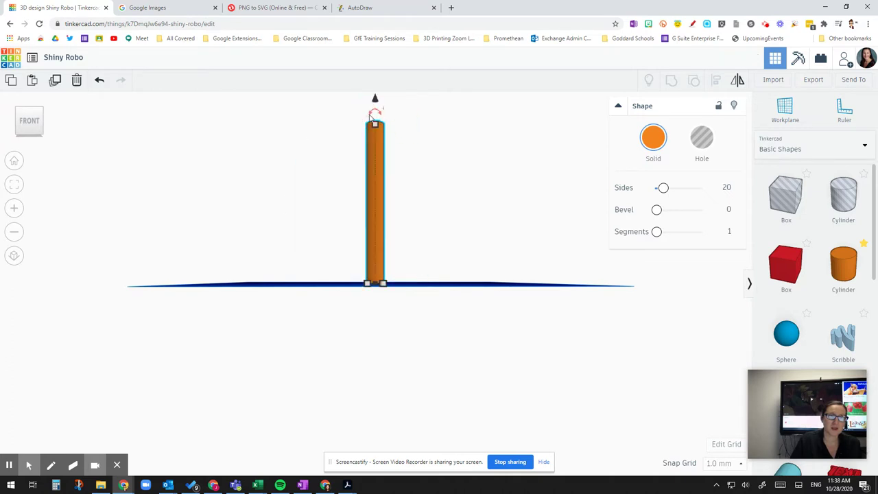
drag(376, 113, 457, 207)
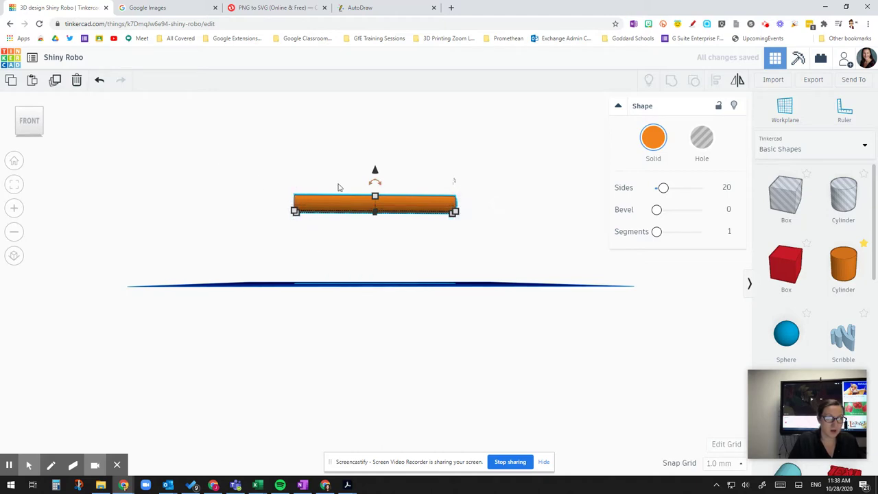
key(d)
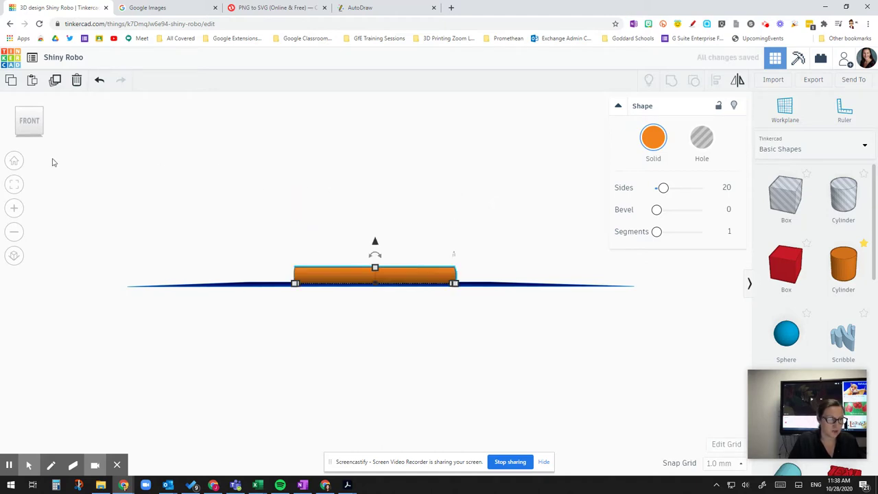
Turn the cylinder to run front to back and move it about 88 mm left and 28 mm back, to the workplane's left edge
click(13, 161)
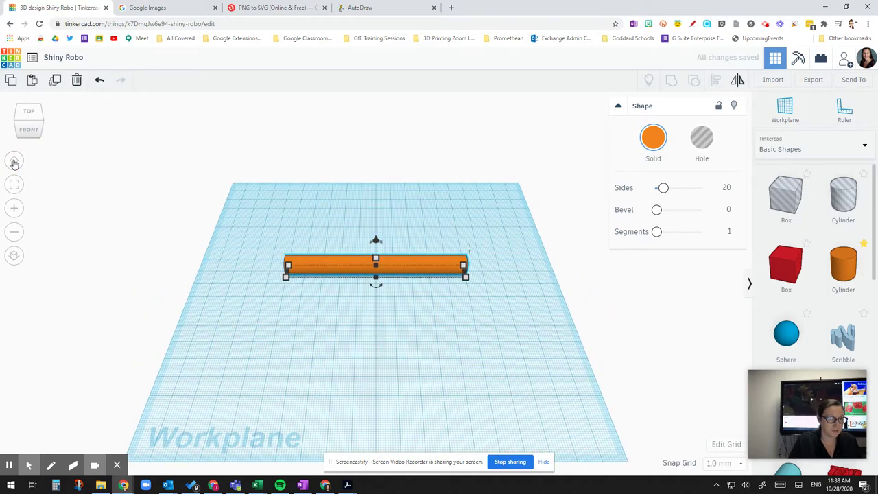
mouse_move(376, 292)
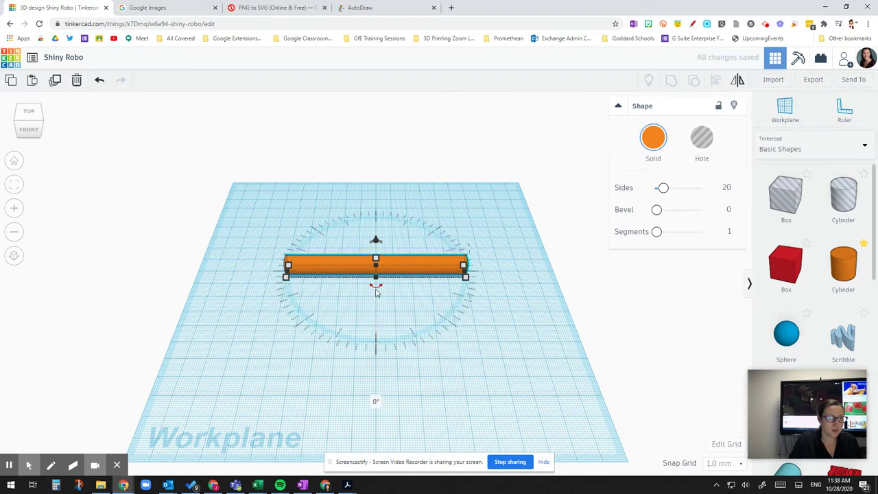
drag(376, 292, 434, 289)
drag(377, 276, 224, 242)
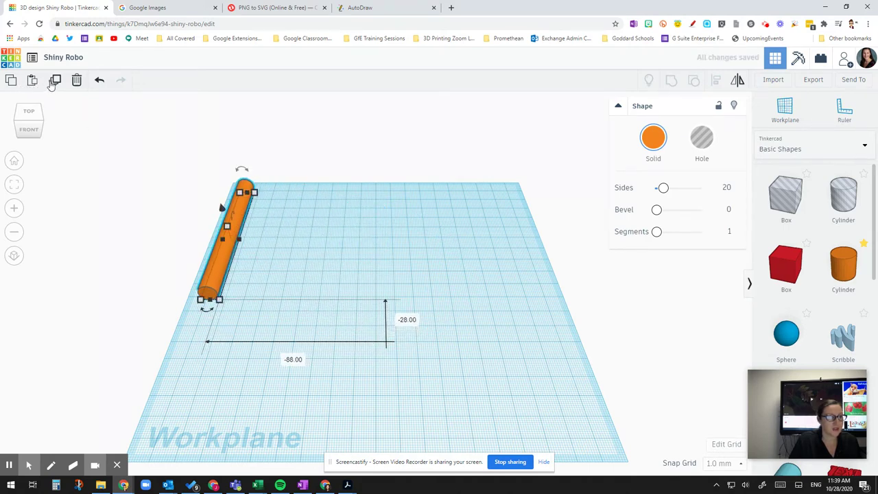
Duplicate the cylinder and shift the copy to the right, leaving a small gap between the two
click(57, 81)
key(Right)
key(Right)
key(Right)
key(Right)
key(Right)
key(Right)
key(Right)
key(Right)
key(Right)
key(Right)
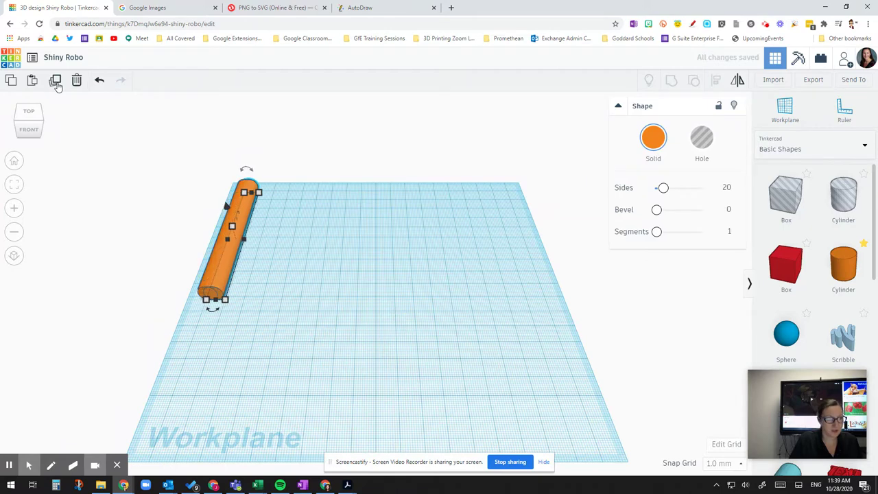
key(Right)
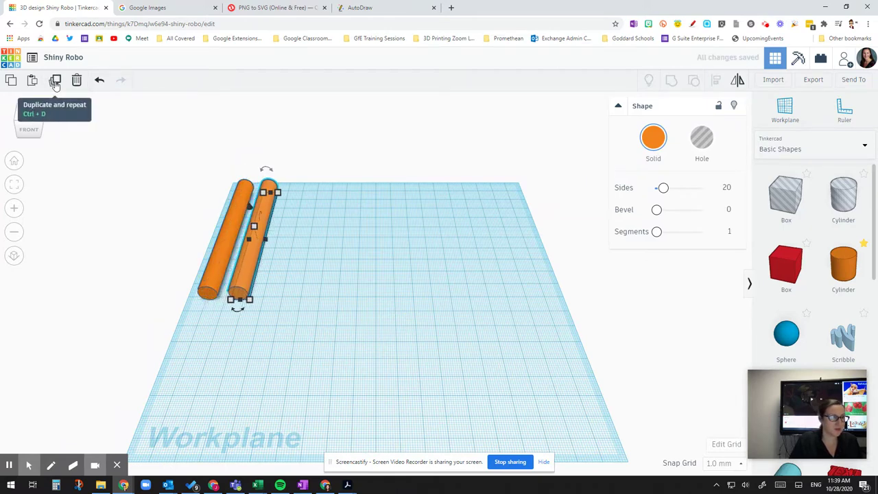
Repeat the duplication to add a third cylinder at the same spacing, and clear the selection
click(55, 80)
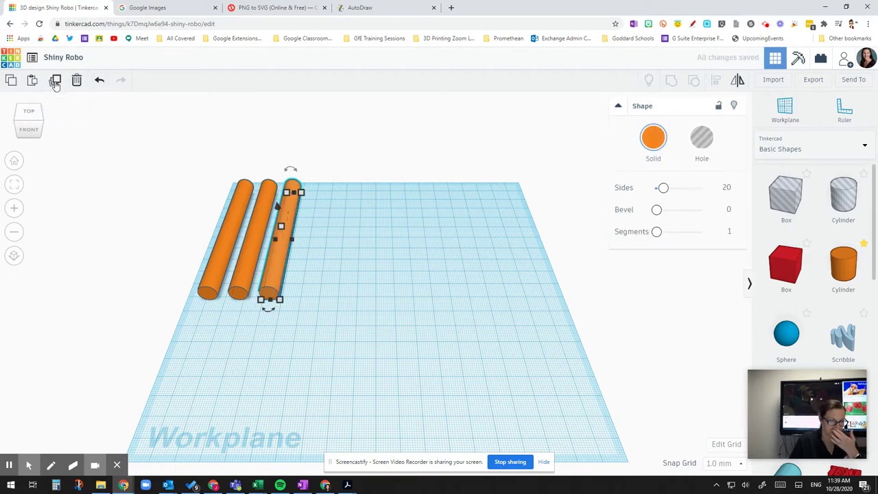
click(370, 332)
mouse_move(370, 332)
right_down()
mouse_move(356, 405)
mouse_move(364, 355)
mouse_move(384, 345)
mouse_move(367, 343)
right_up()
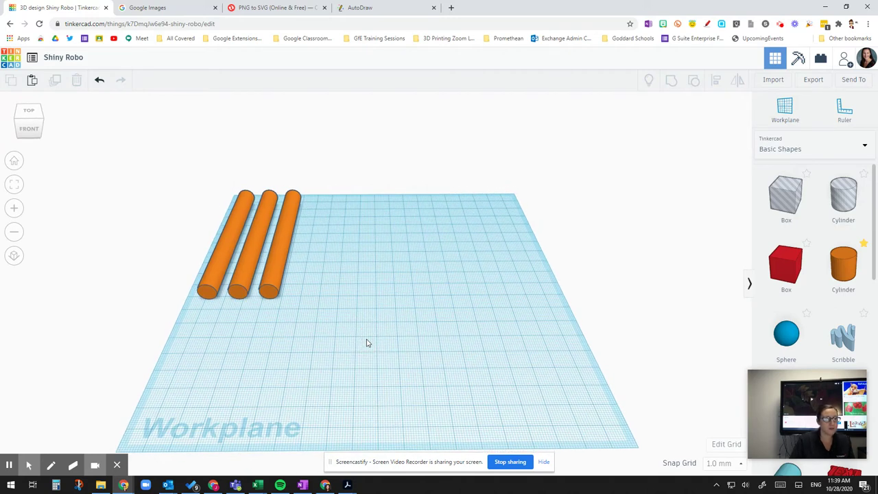
Switch to Google Images and search for "dinosaur outline"
click(184, 12)
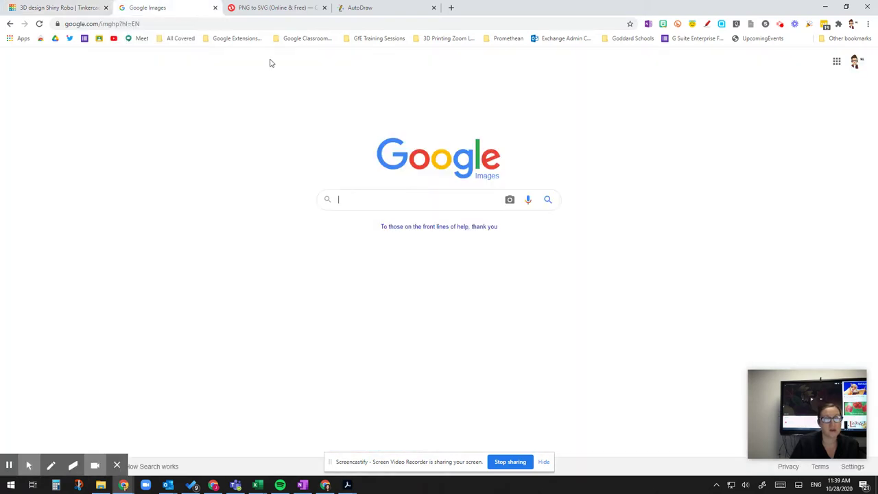
text(d)
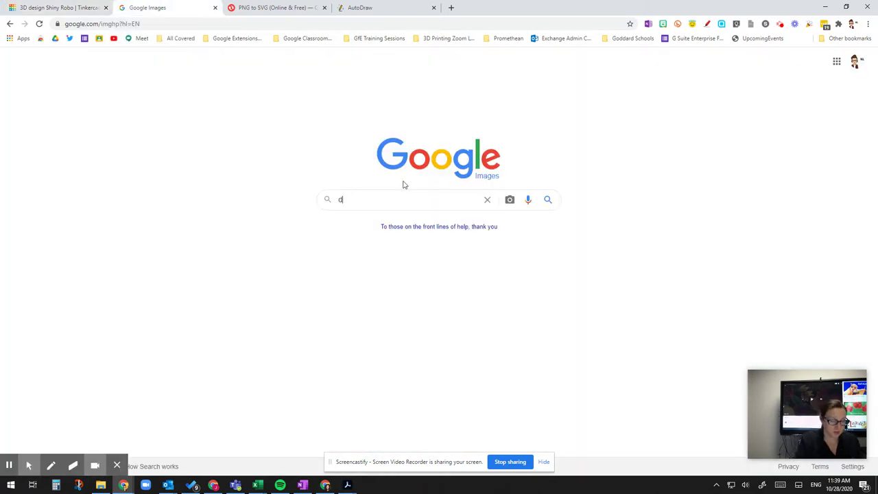
text(in)
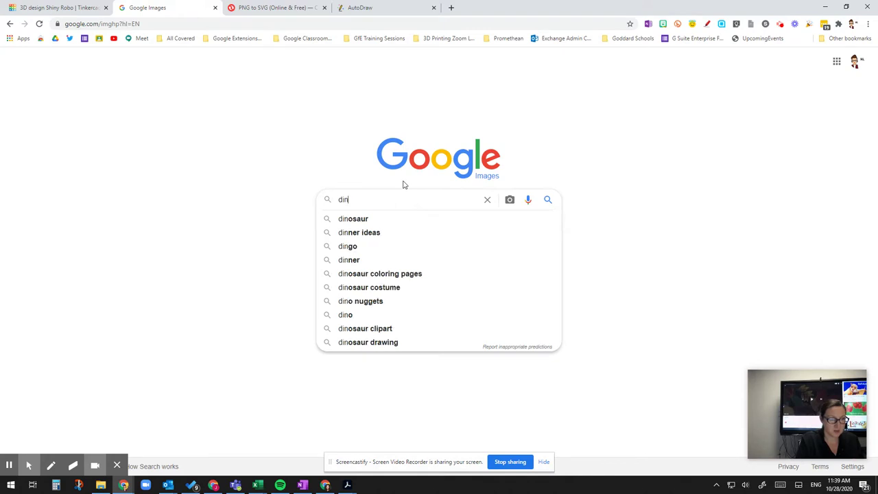
text(osaur )
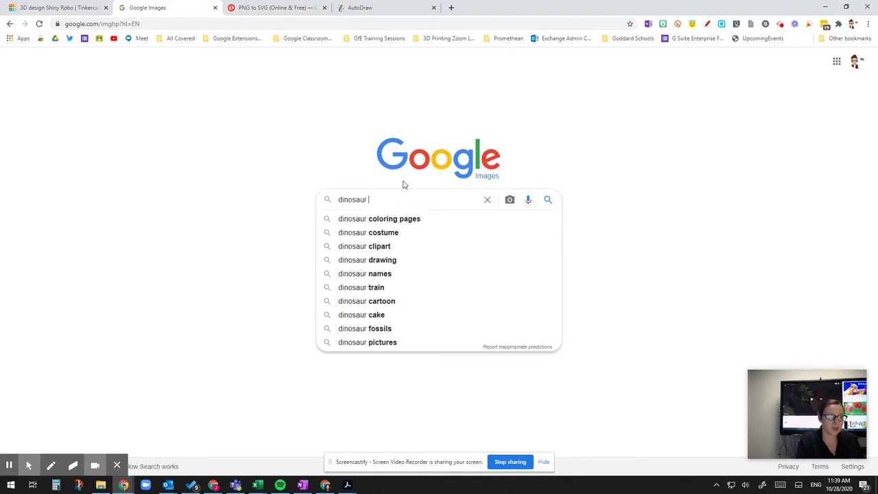
text(oi)
key(BackSpace)
text(u)
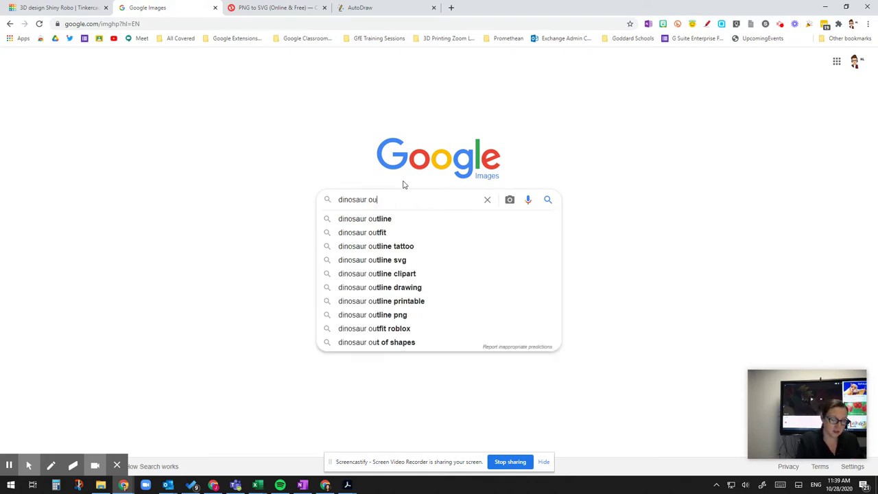
text(tline)
key(Return)
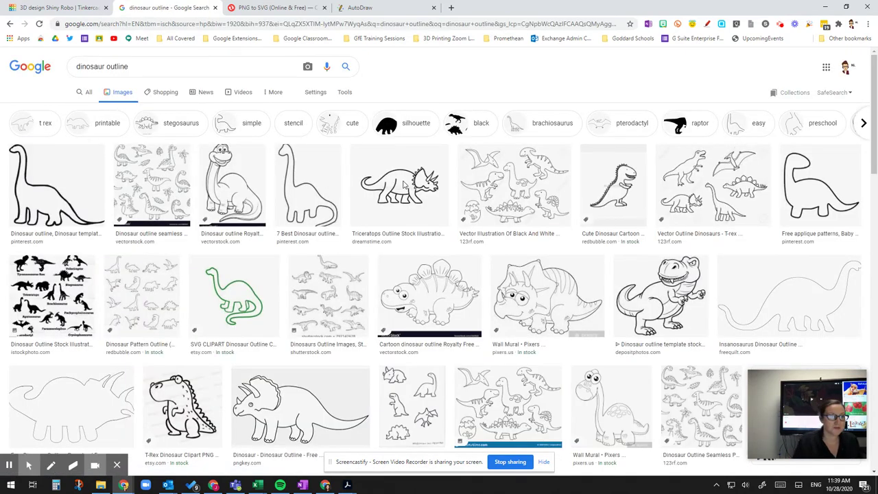
Filter the image results by usage rights to Creative Commons licenses
click(344, 92)
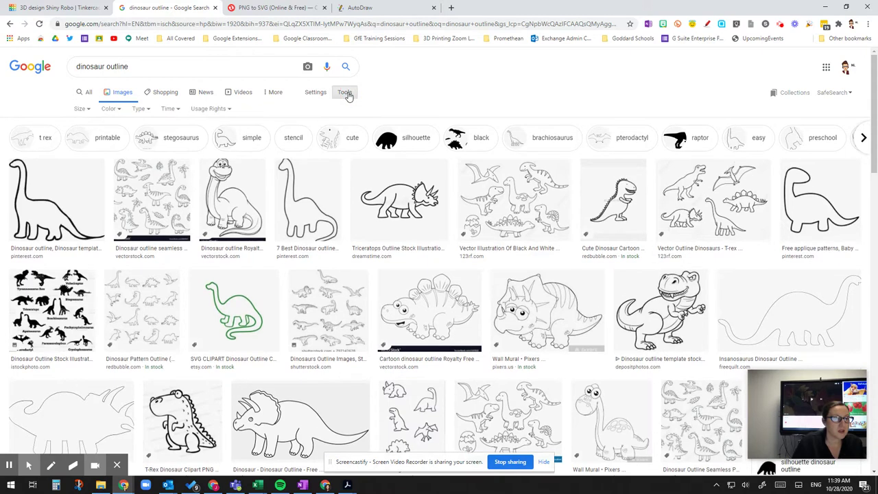
click(208, 108)
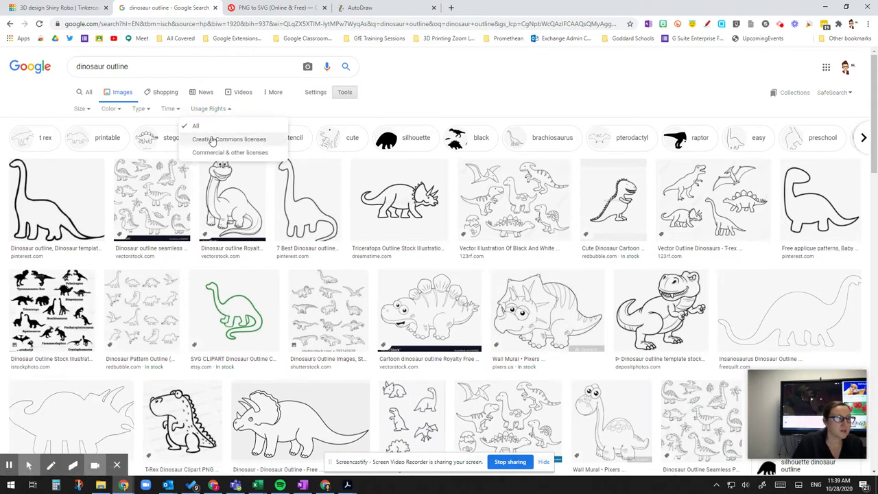
click(212, 140)
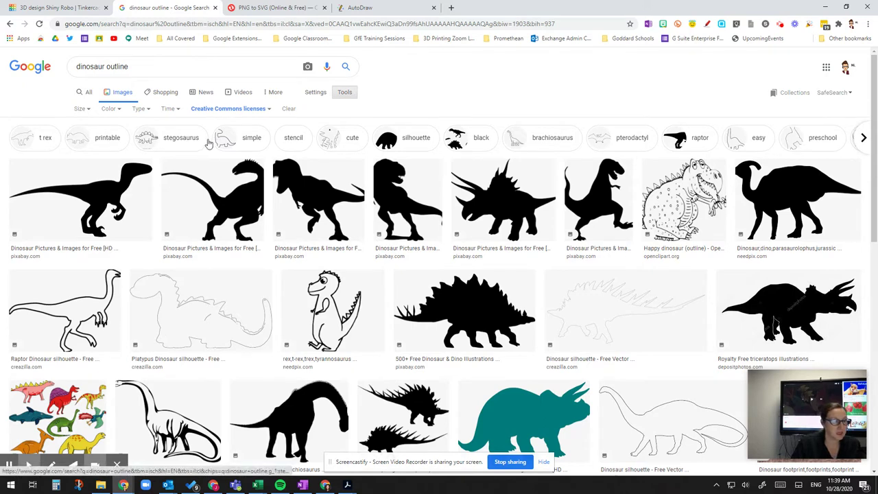
Pick the Creazilla raptor outline from the image results and save it to Downloads as the PNG file "download"
scroll(419, 279, down, 2)
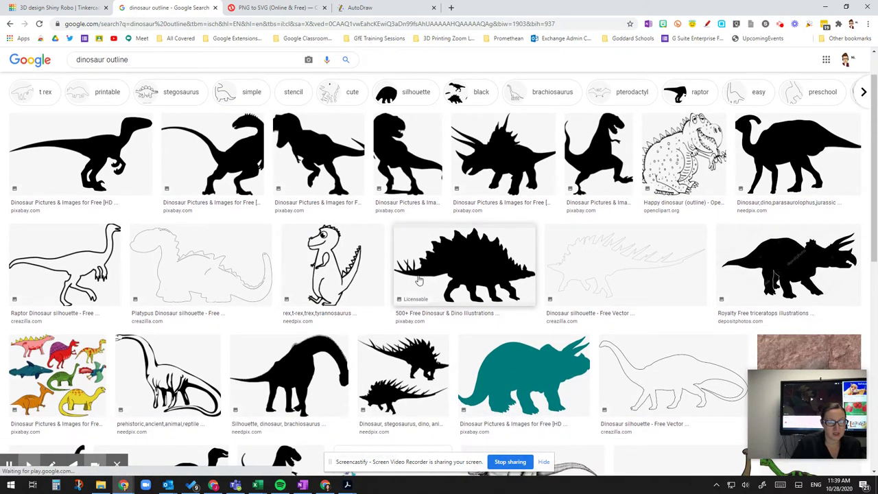
scroll(419, 279, down, 1)
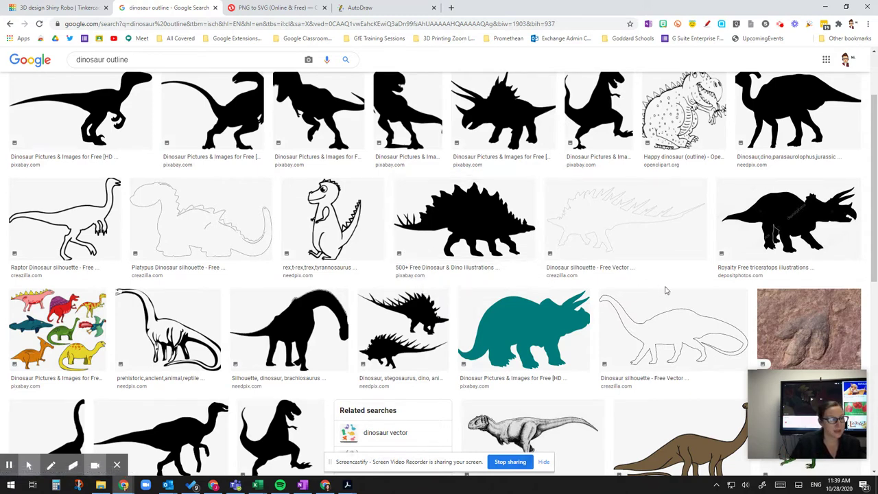
click(71, 235)
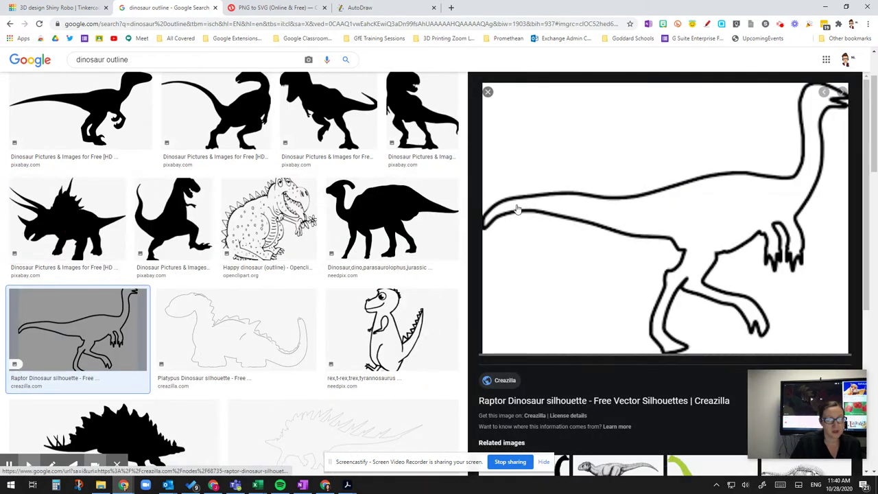
right_click(683, 218)
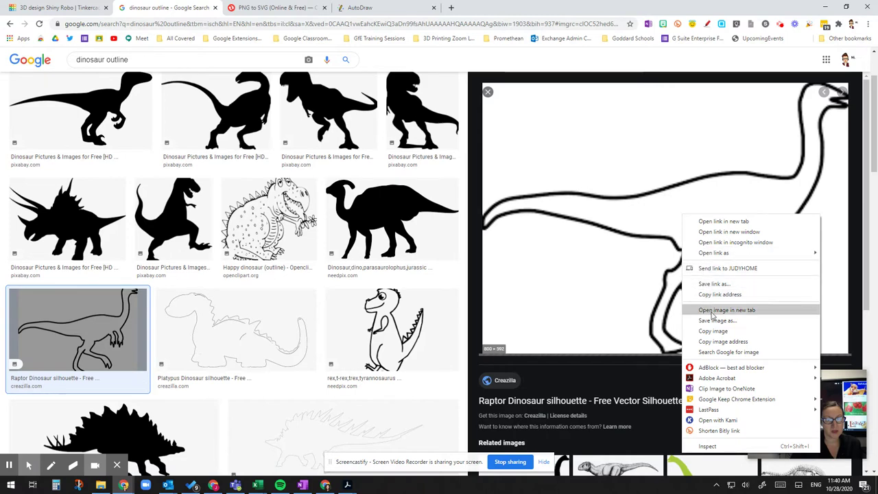
click(714, 321)
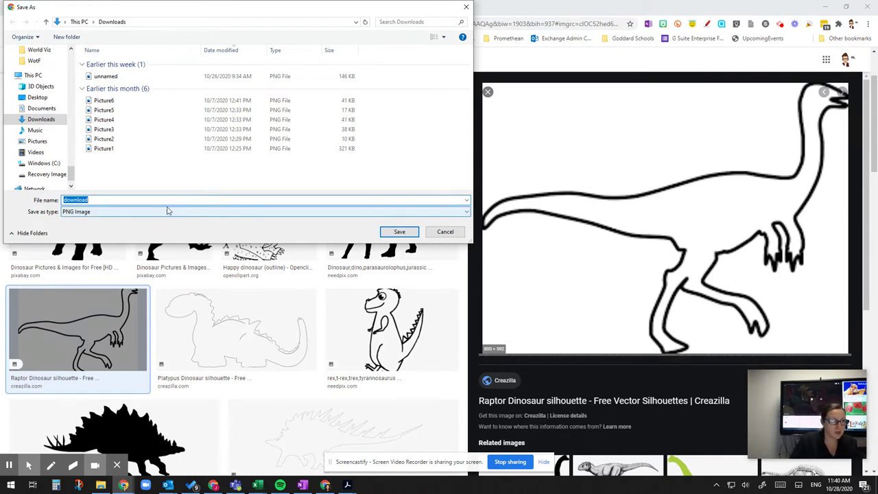
click(399, 231)
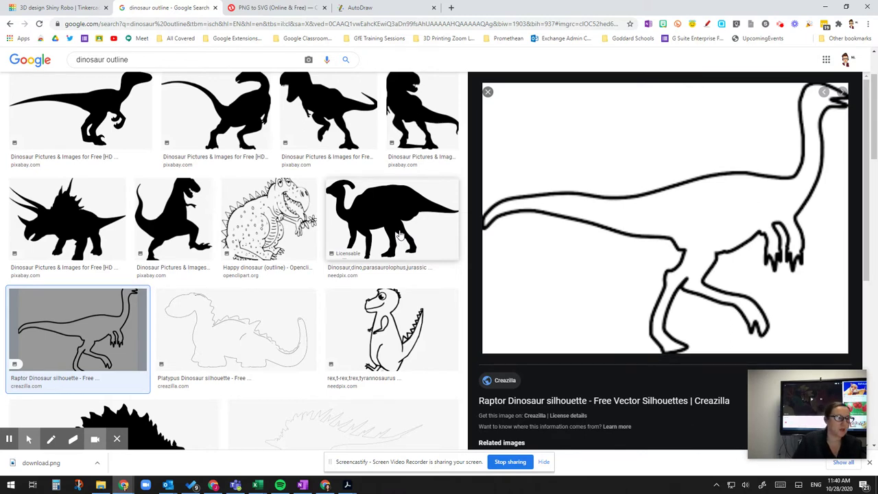
Switch to the Convertio PNG to SVG converter, add download.png and convert it to SVG
click(258, 8)
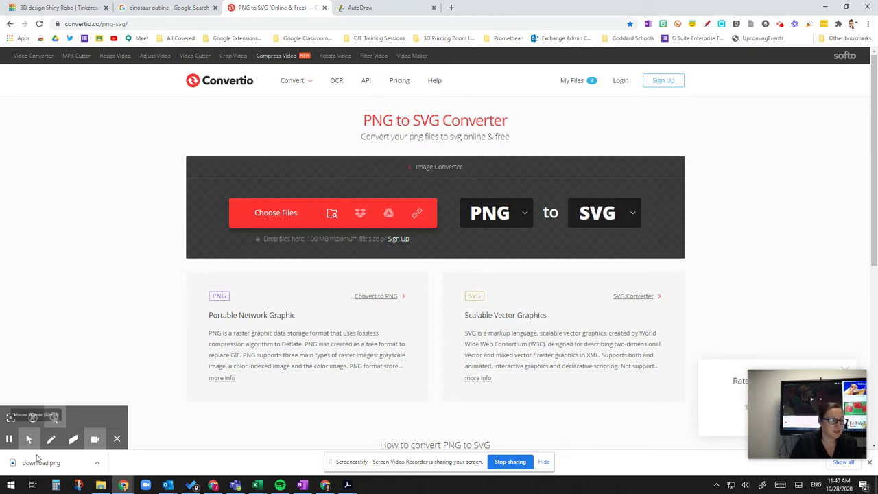
click(54, 417)
drag(76, 416, 278, 215)
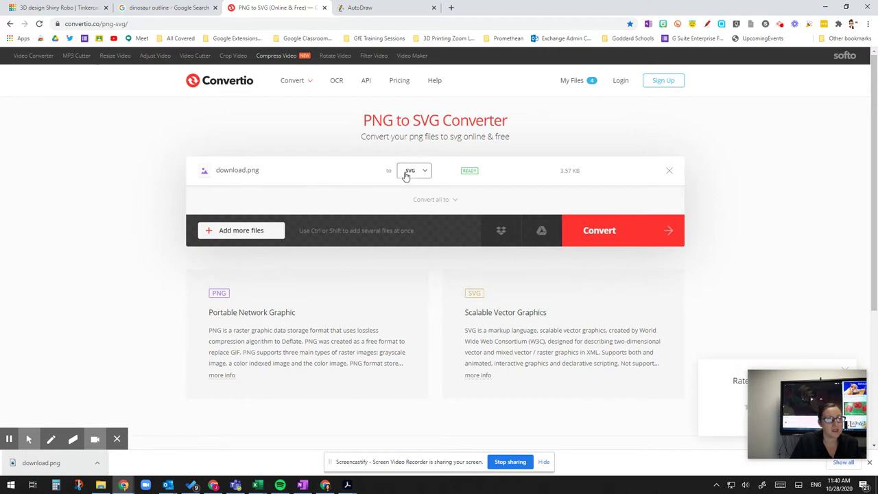
click(600, 231)
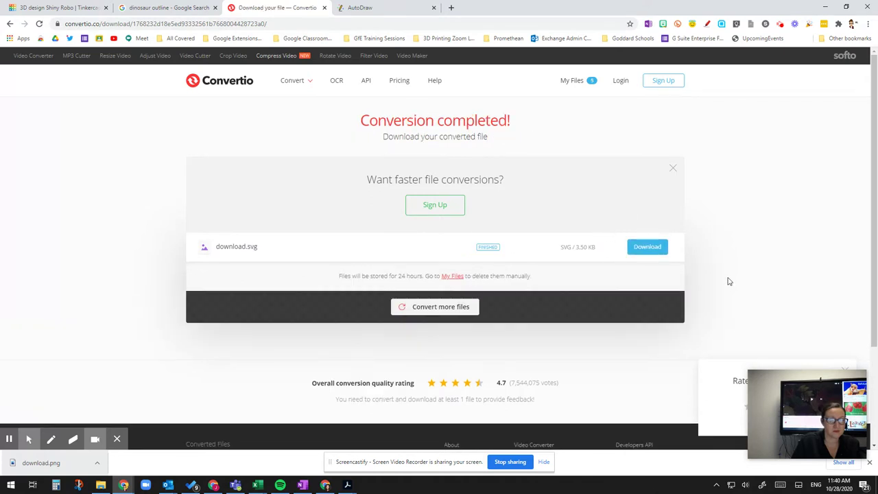
Download the converted file and save it in Downloads as "Dino SVG"
click(723, 371)
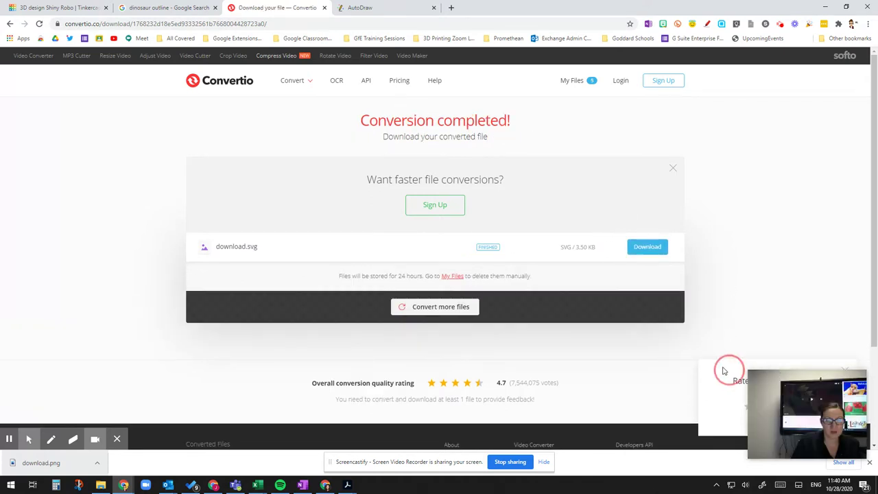
click(723, 371)
click(644, 250)
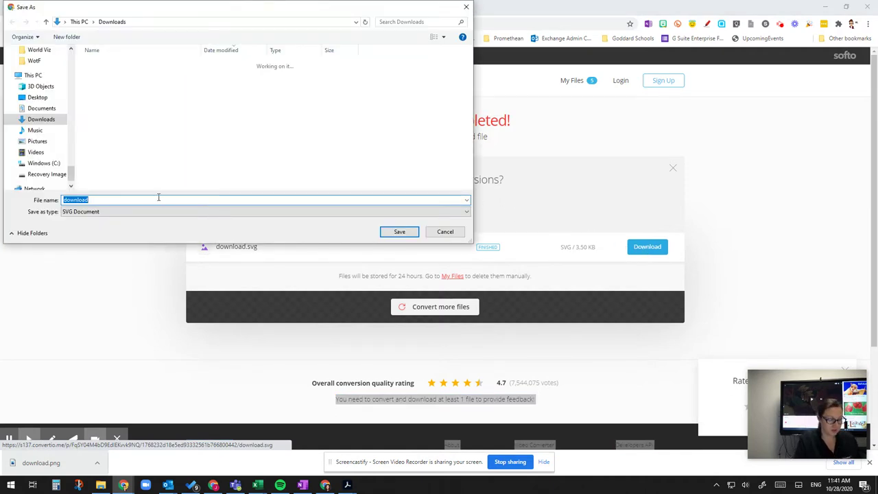
text(Dino SVG)
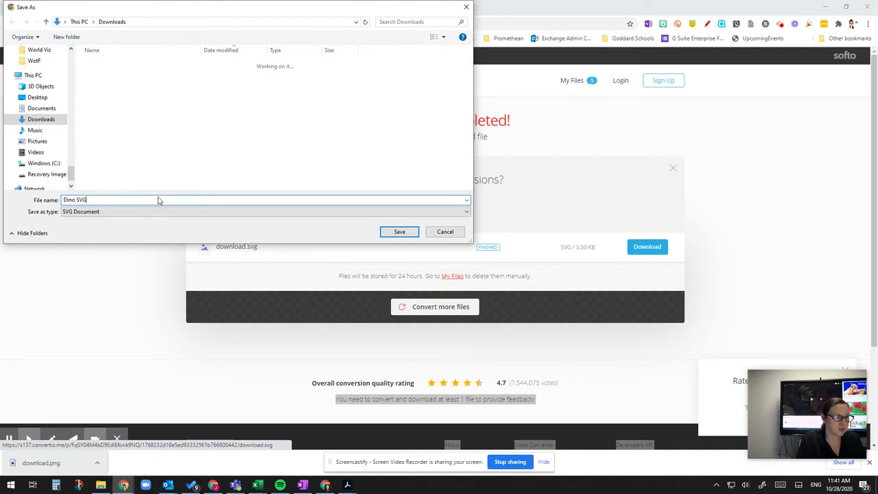
key(Return)
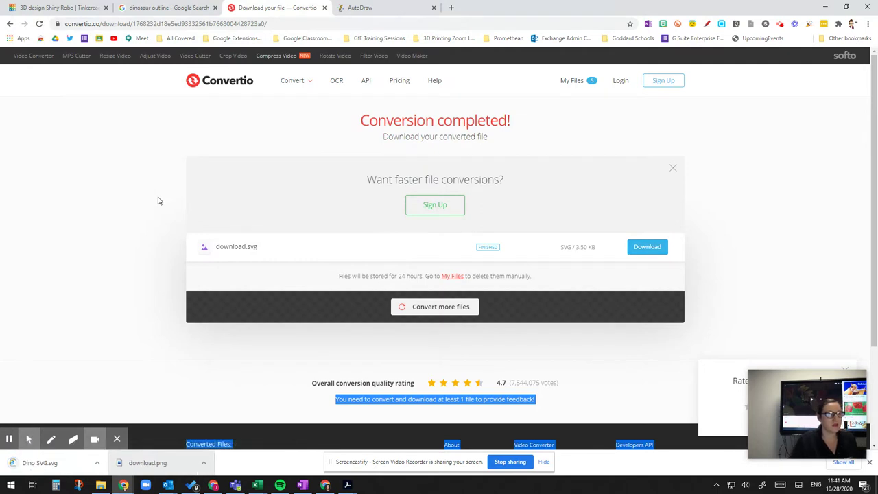
Switch back to the Tinkercad design and import Dino SVG.svg, centered on Artboard at scale 100
click(58, 8)
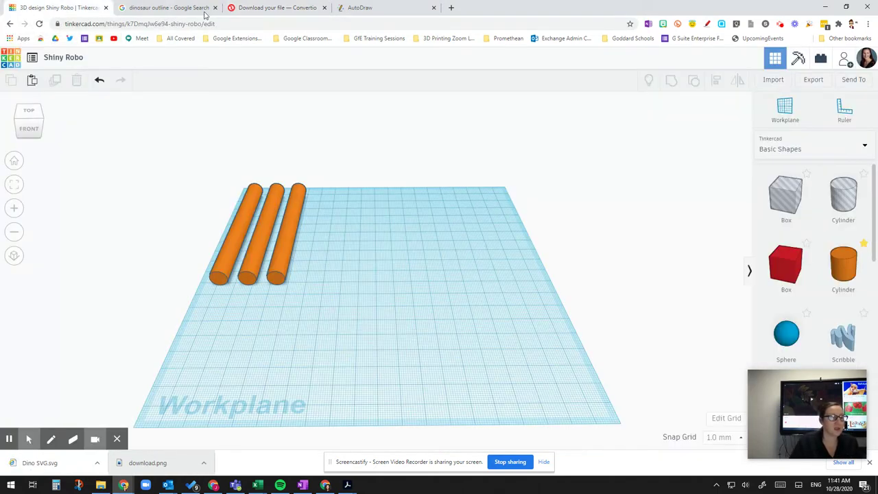
click(772, 80)
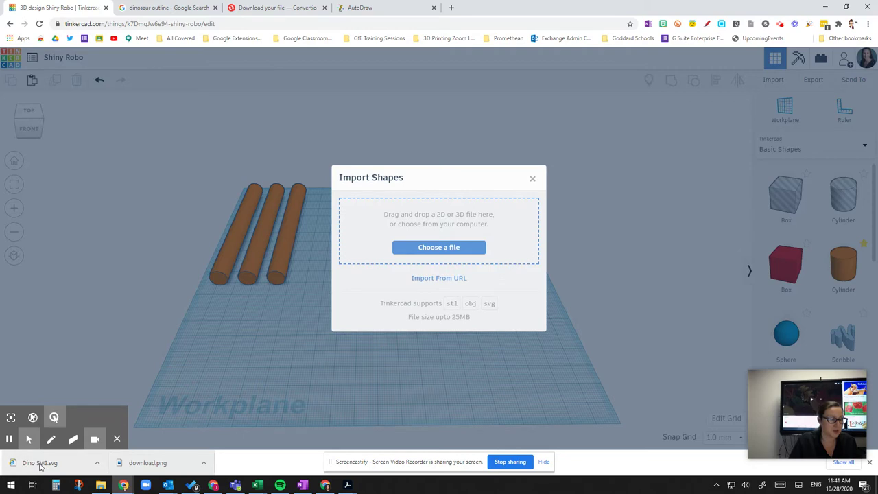
drag(39, 462, 401, 241)
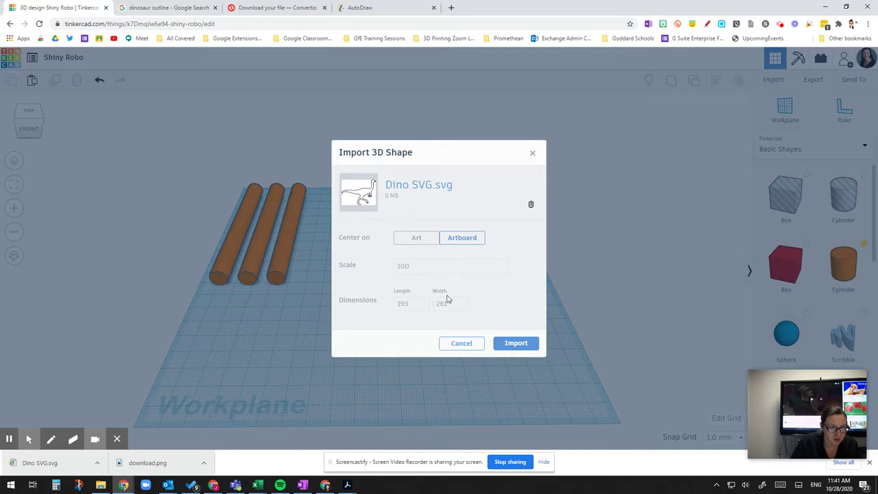
click(508, 342)
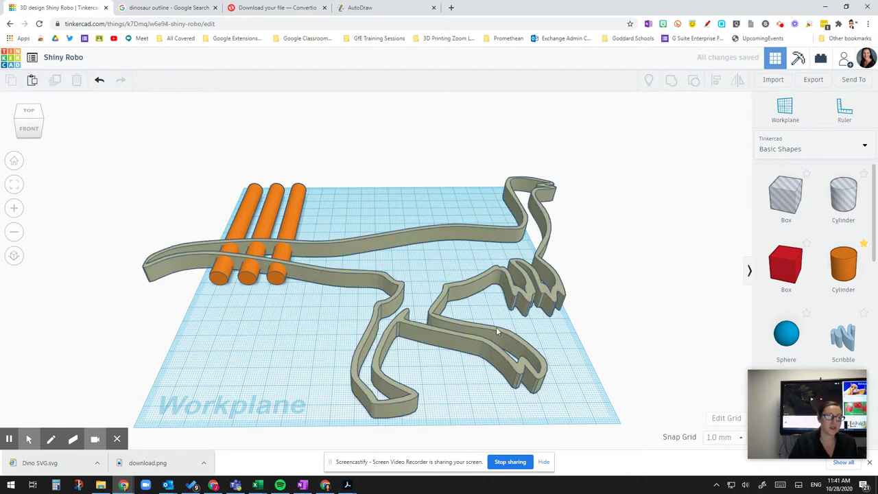
Resize the imported dinosaur outline to 80 mm long and 80 mm wide
scroll(576, 362, down, 5)
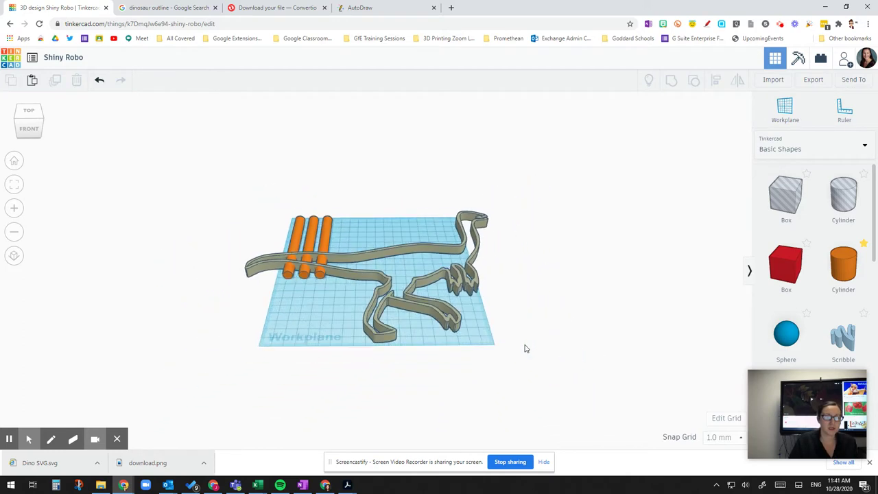
click(457, 329)
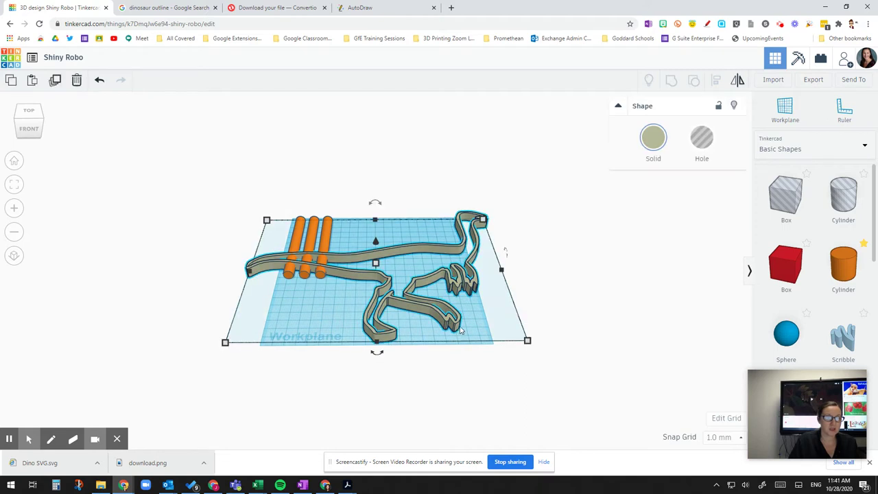
click(527, 341)
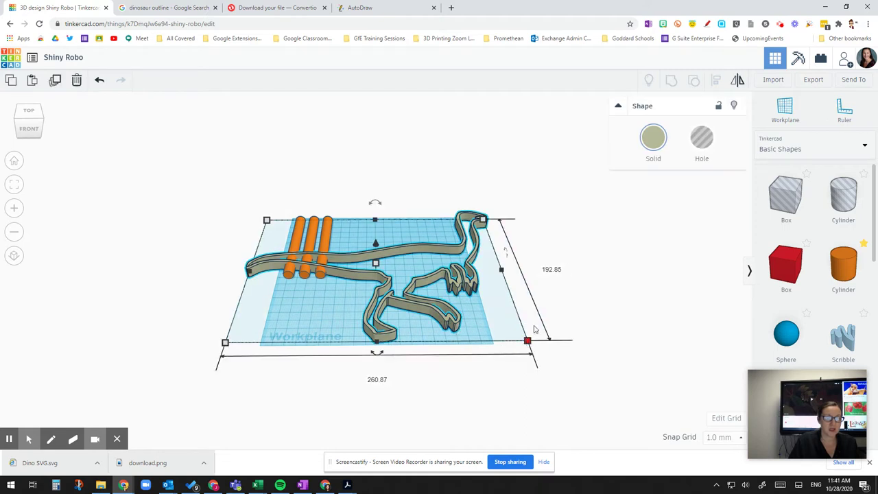
click(557, 270)
text(80)
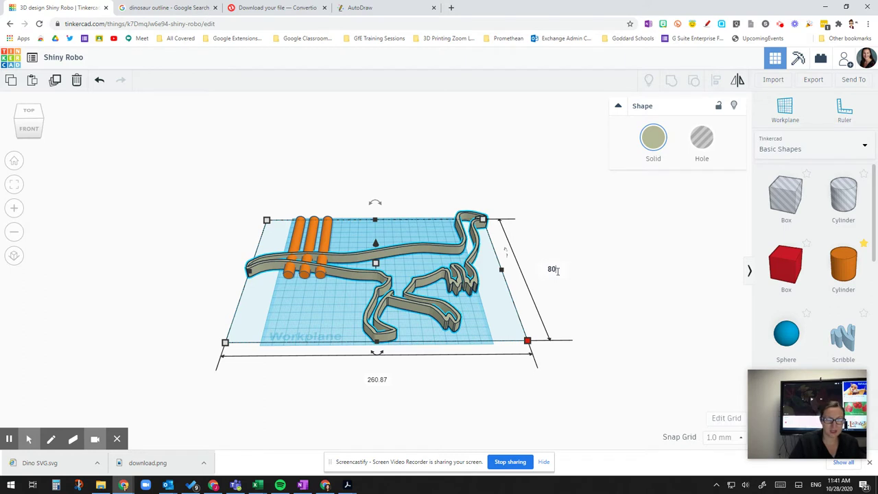
key(Return)
click(376, 290)
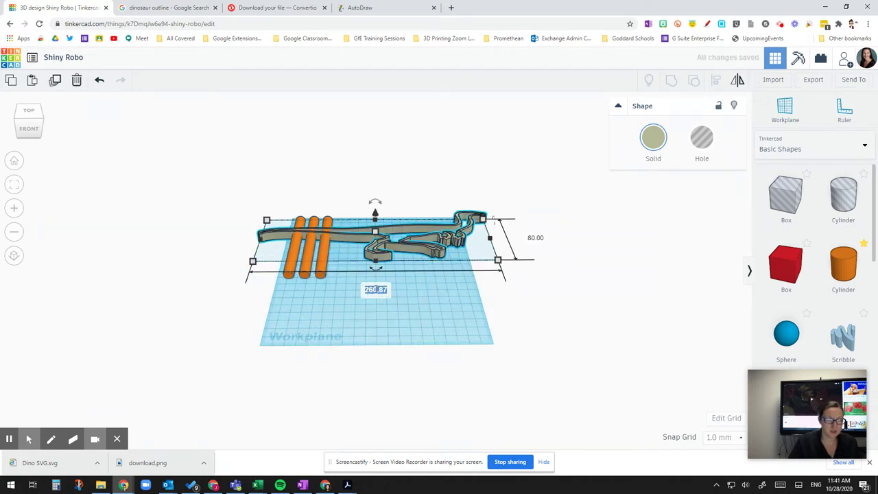
text(80)
right_click(411, 319)
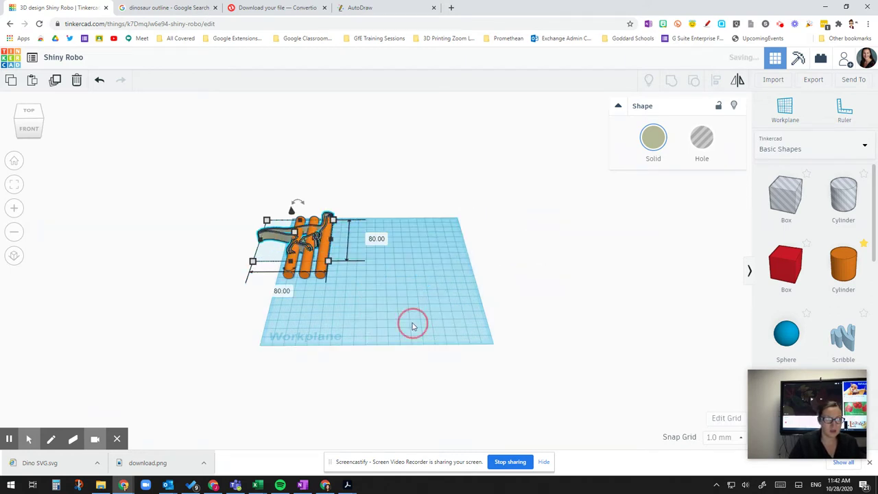
Move the dinosaur outline along the workplane to the right until it clears the three cylinder rods
right_drag(413, 318, 409, 291)
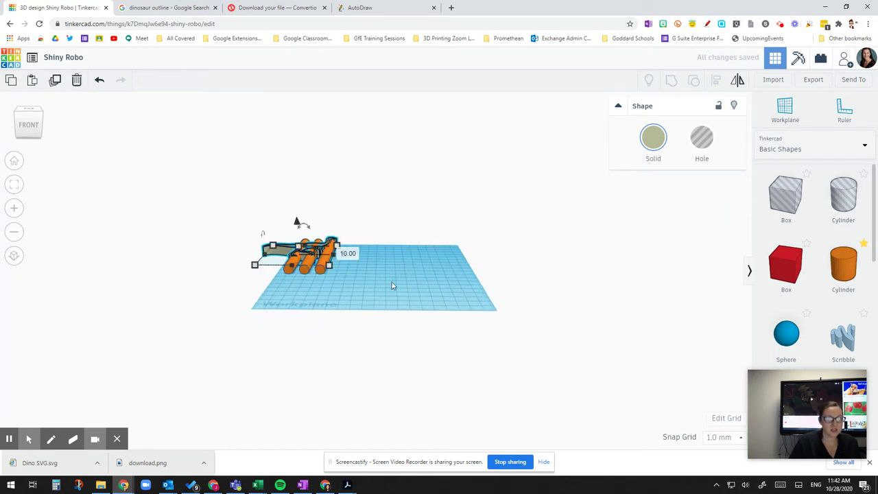
right_drag(393, 289, 369, 289)
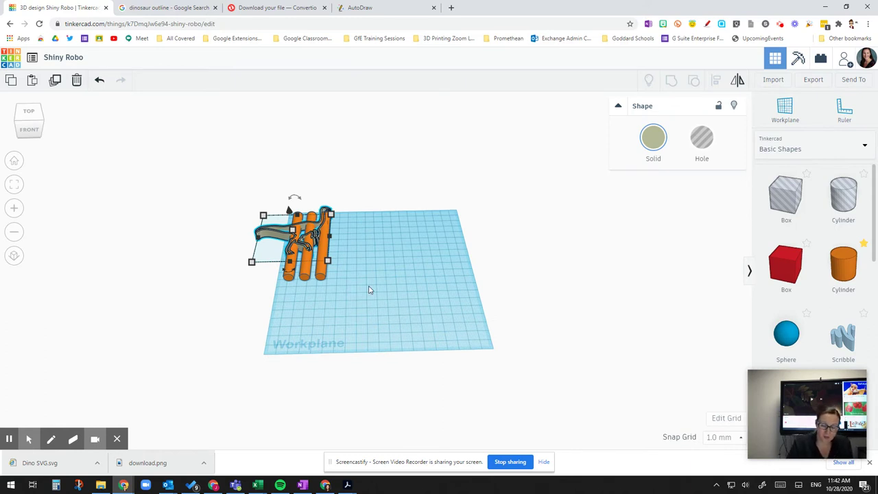
key(Right)
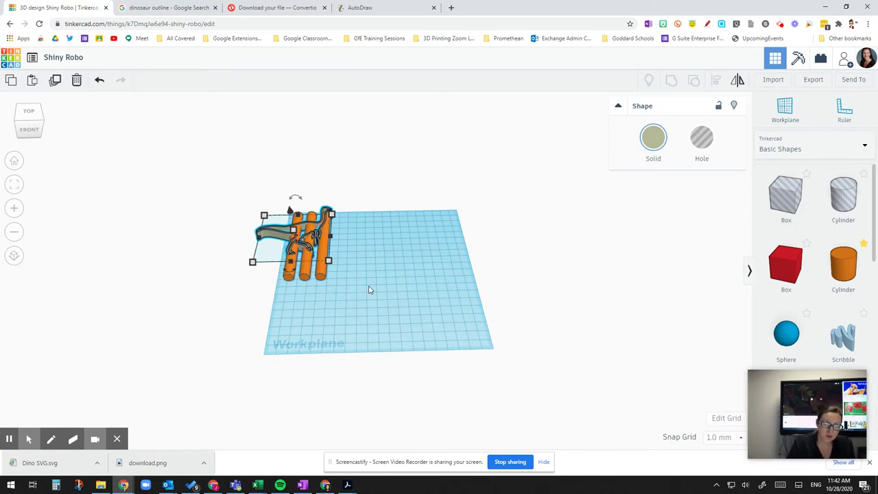
key(Right)
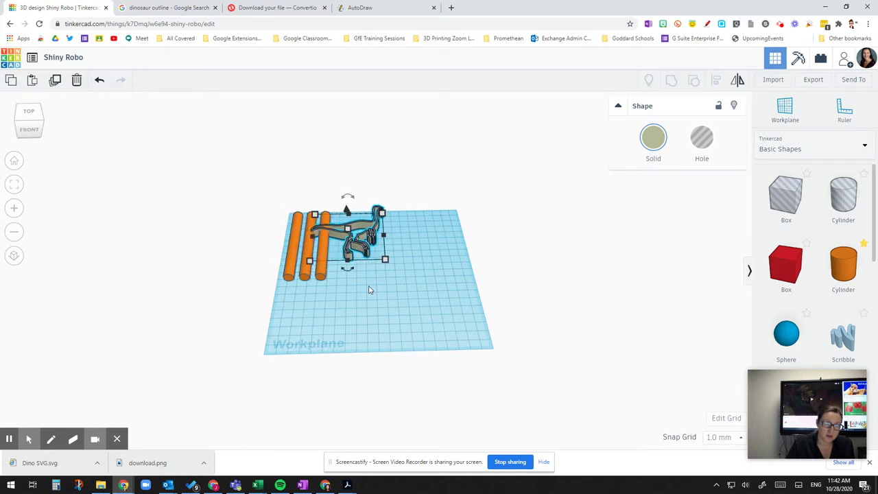
key(Right)
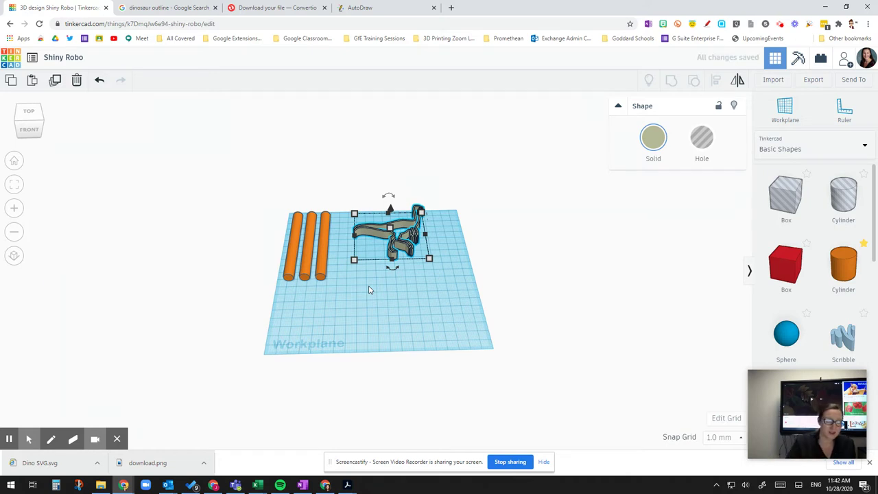
Move the rightmost cylinder rod away from the other two until it lies beneath the dinosaur's body
right_drag(384, 294, 371, 336)
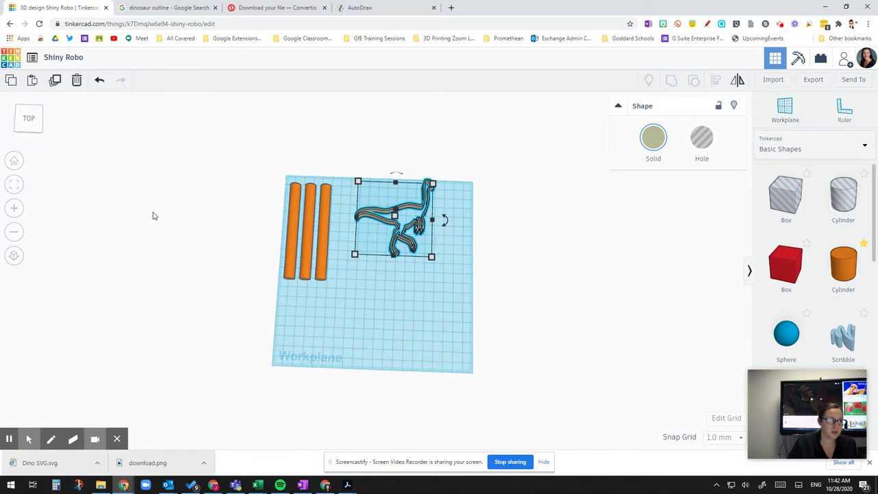
right_drag(396, 294, 396, 313)
click(321, 260)
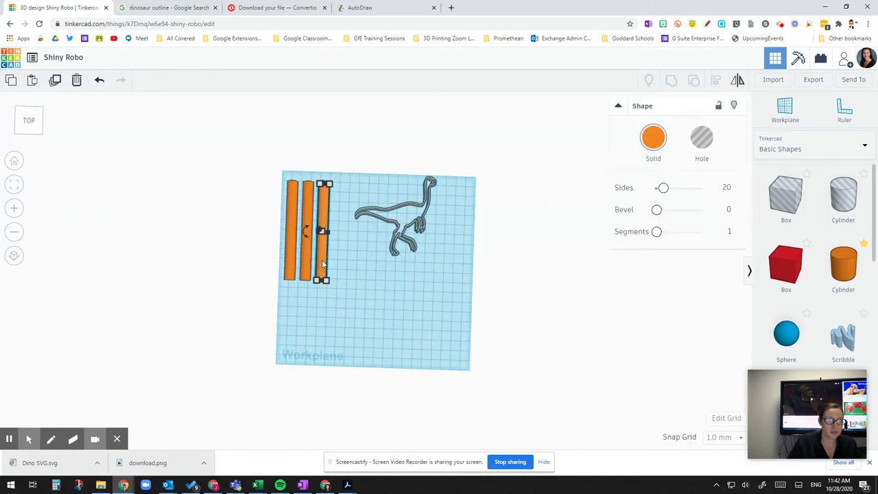
key(Right)
key(Right)
key(Right)
key(Right)
key(Right)
key(Right)
key(Right)
key(Right)
key(Right)
key(Right)
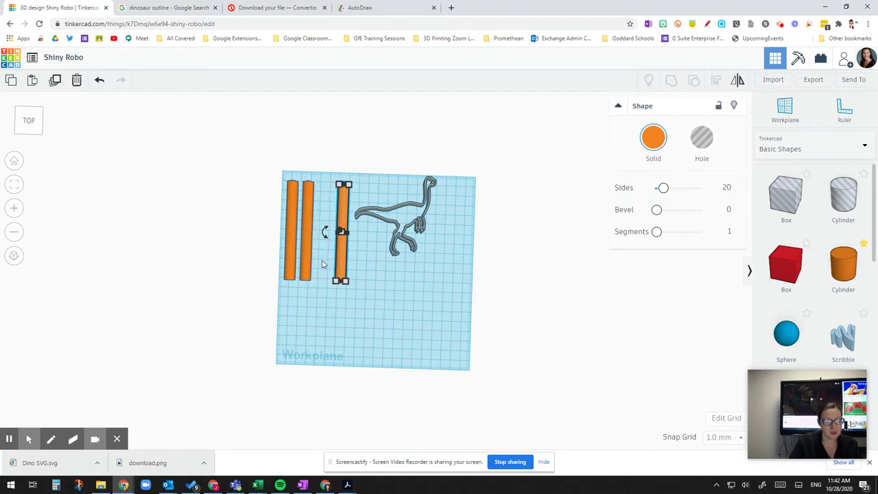
key(Right)
key(Right)
key(Right)
key(Right)
key(Right)
key(Right)
key(Right)
key(Right)
key(Right)
key(Right)
key(Right)
key(Right)
key(Right)
key(Right)
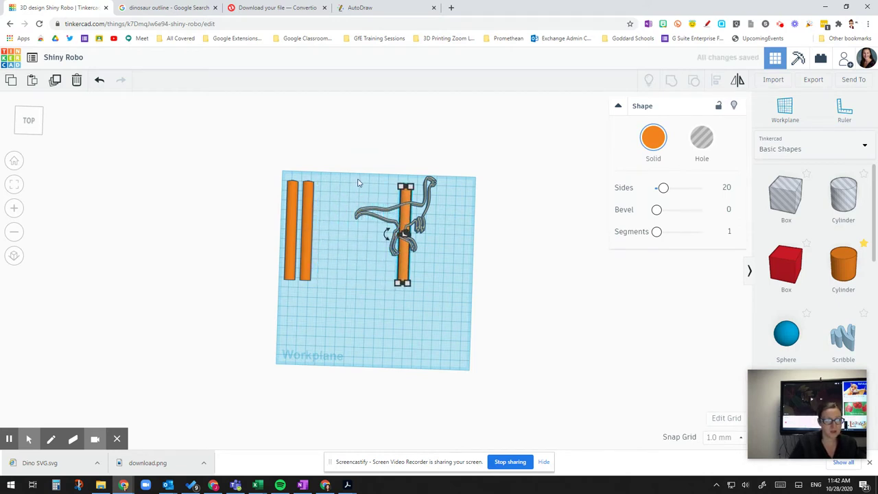
Select the dinosaur and the rod beneath it, and align their centers across the width
drag(349, 178, 459, 293)
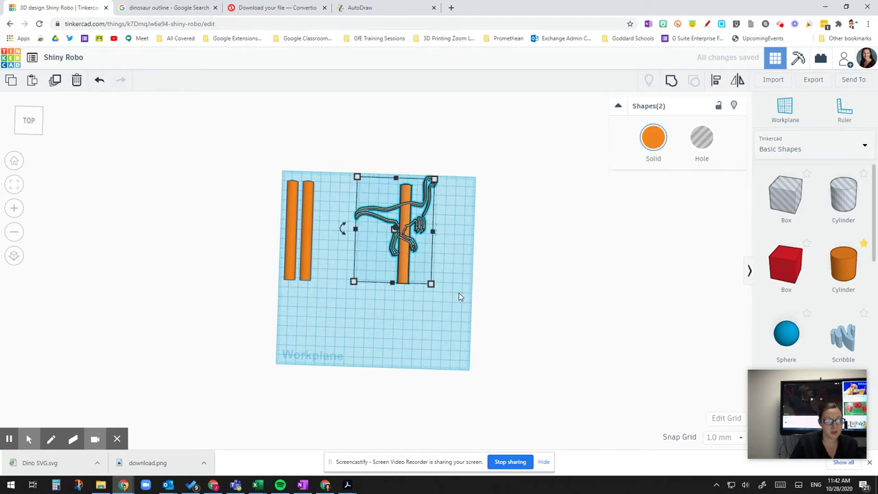
click(716, 82)
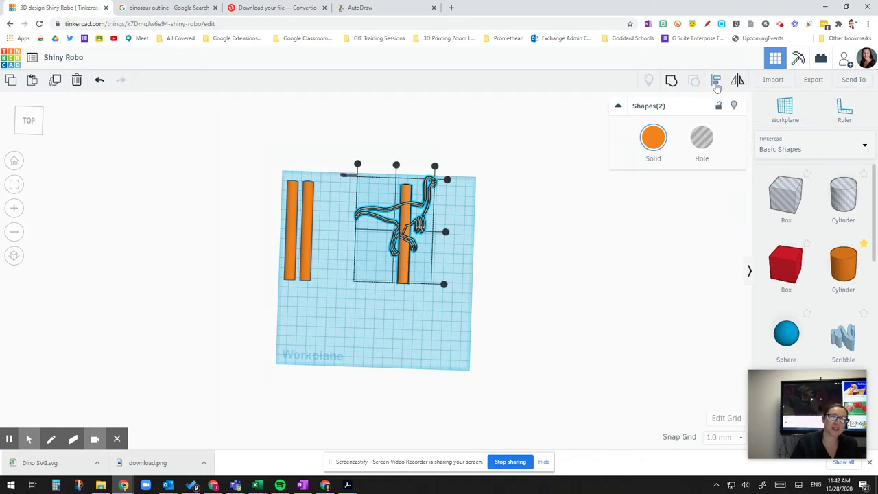
click(395, 166)
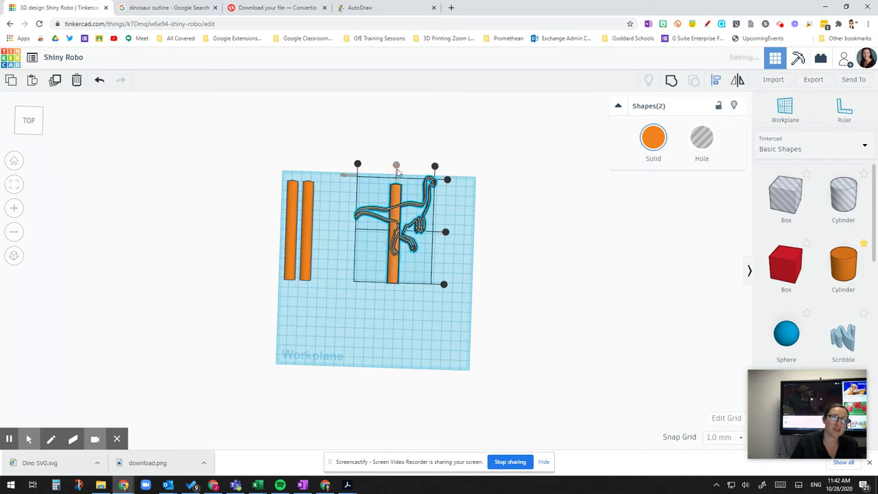
Move the rod under the dinosaur toward the workplane's near edge until its upper end reaches the dinosaur's belly
click(386, 299)
click(395, 280)
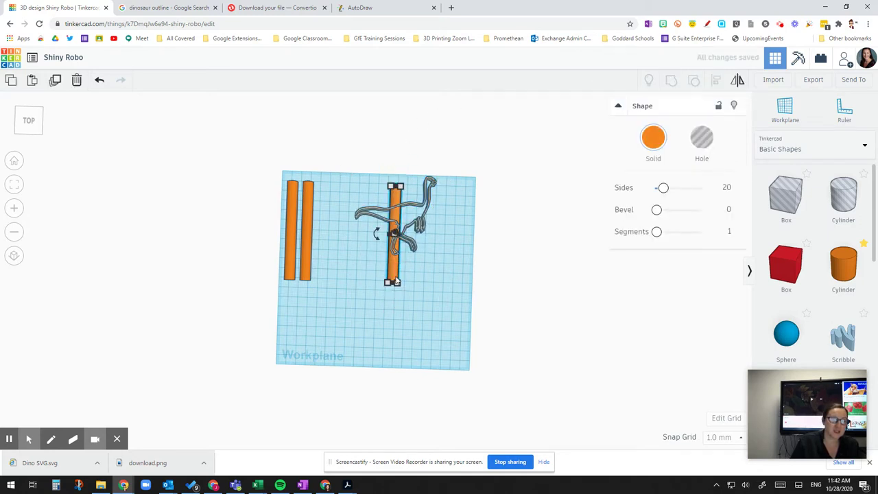
key(Down)
key(Down)
key(Down)
key(Down)
key(Down)
key(Down)
key(Down)
key(Down)
key(Down)
key(Down)
key(Down)
key(Down)
key(Down)
key(Down)
key(Down)
key(Down)
key(Down)
key(Down)
key(Down)
key(Down)
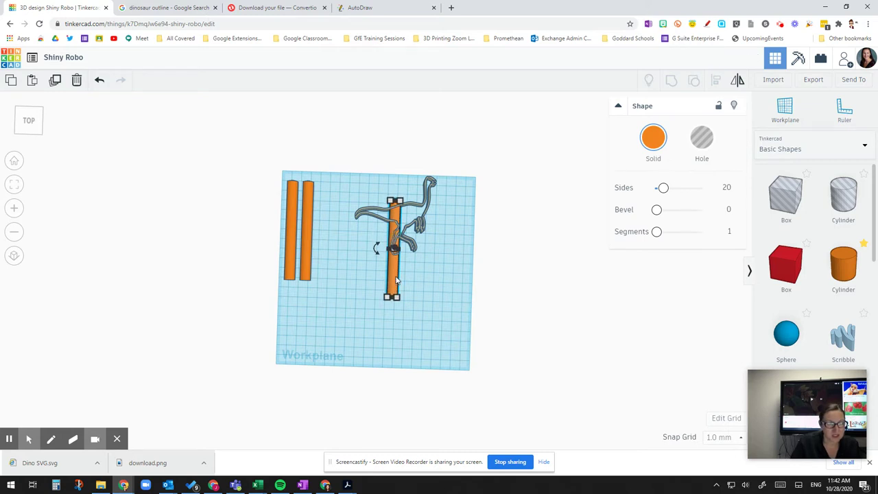
key(Down)
key(Down)
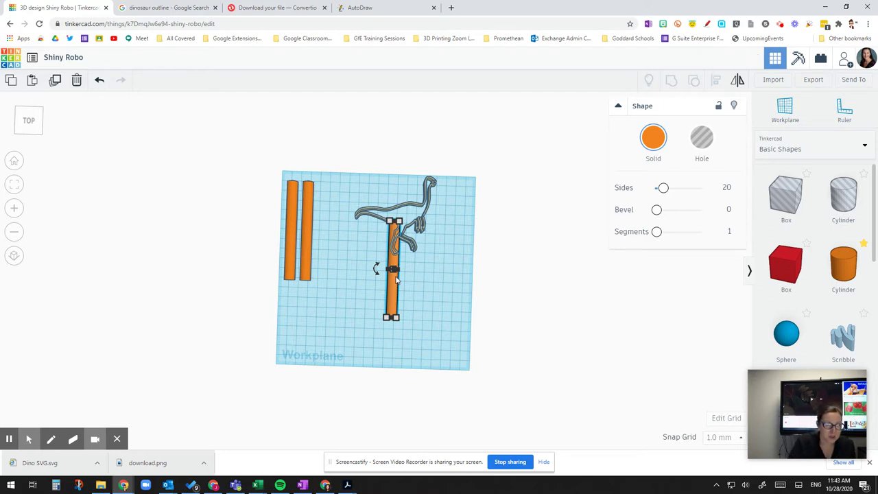
Shift the rod sideways to the right until it sits centered between the dinosaur's legs
key(Right)
key(Right)
key(Right)
key(Right)
key(Right)
key(Right)
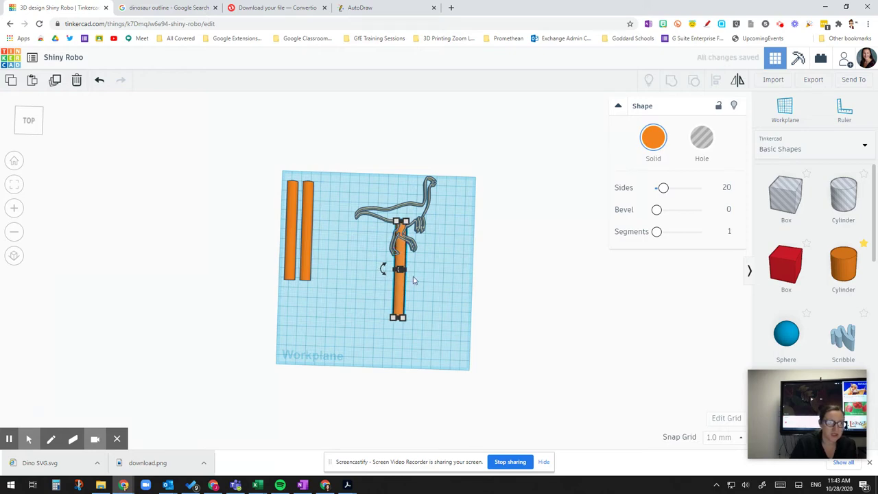
click(430, 286)
scroll(431, 285, up, 3)
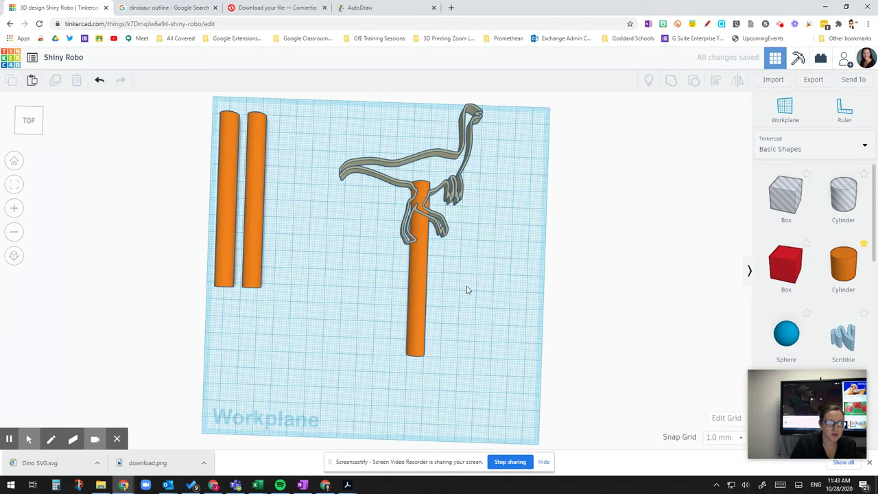
scroll(466, 290, up, 2)
scroll(467, 291, down, 3)
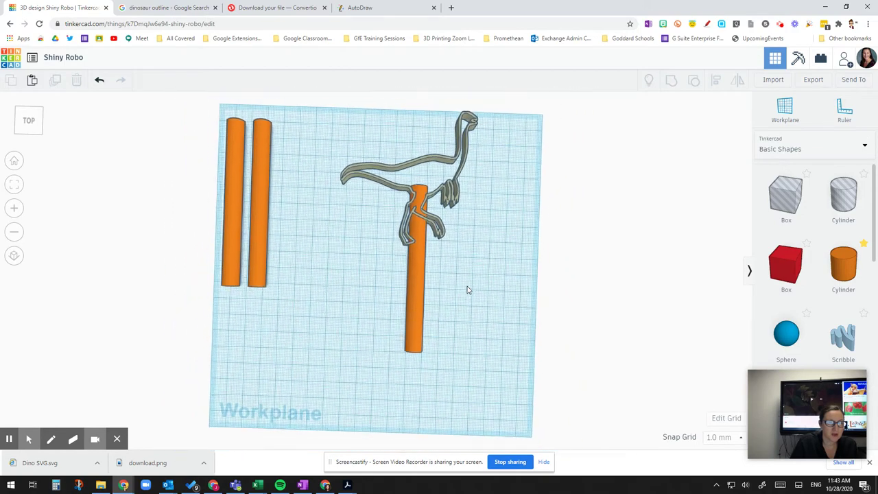
scroll(467, 291, down, 2)
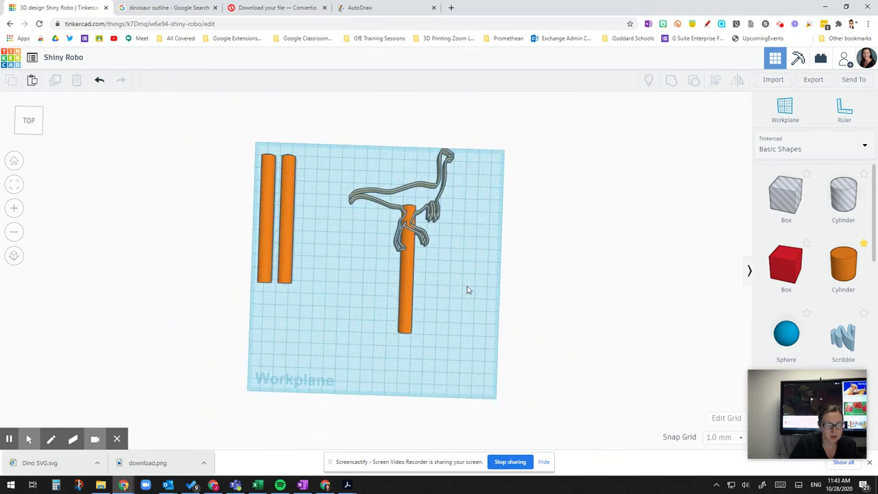
Lower the rod further along the workplane until its upper end sits just below the belly, between the legs
click(406, 294)
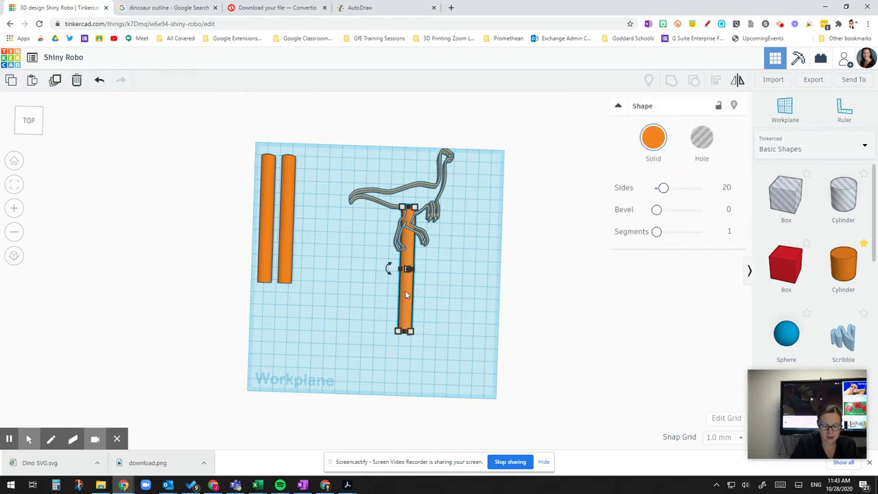
key(Down)
key(Down)
key(Down)
key(Down)
key(Down)
key(Down)
key(Down)
key(Down)
key(Down)
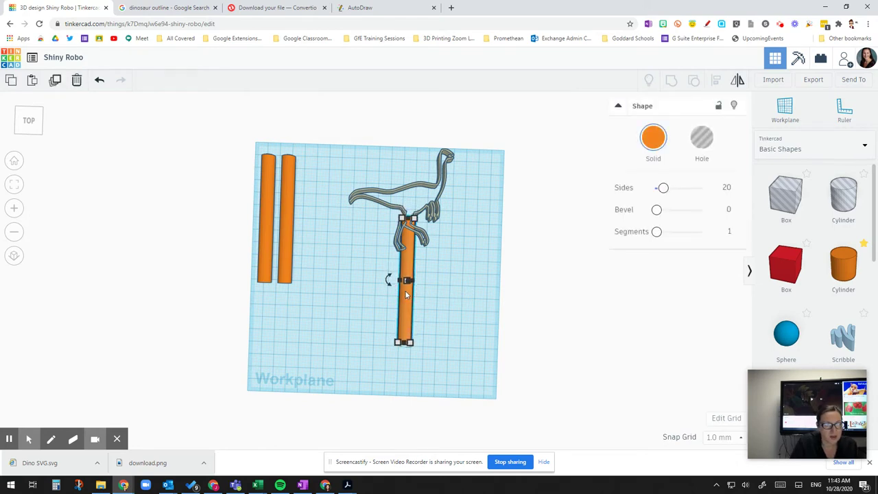
click(477, 303)
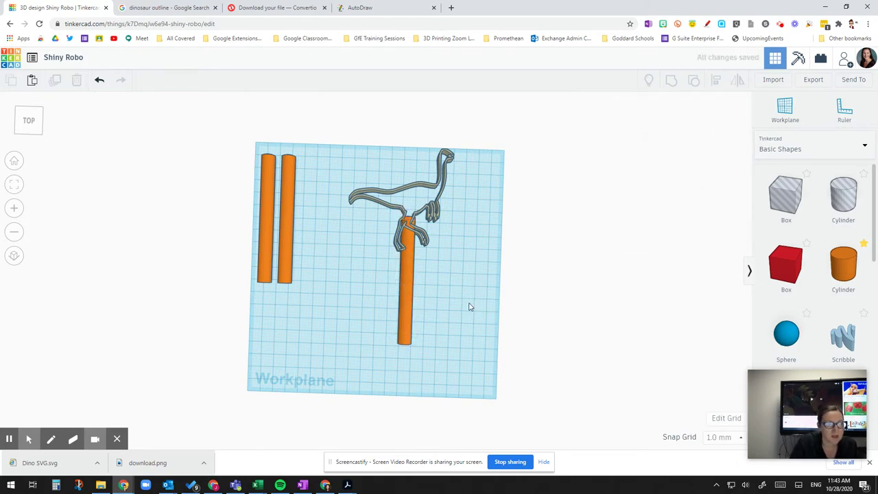
Nudge the rod slightly toward the two spare rods and inspect where its upper end meets the dinosaur's legs
click(403, 284)
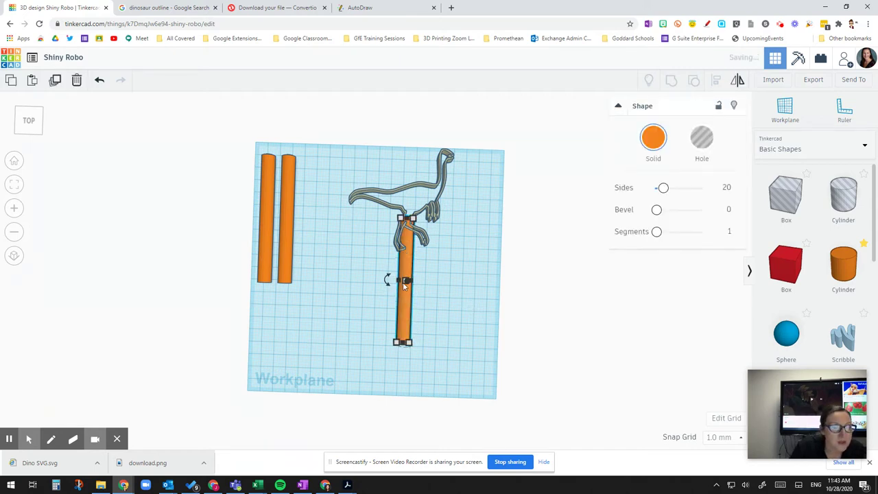
click(434, 284)
scroll(434, 285, up, 3)
scroll(433, 285, up, 2)
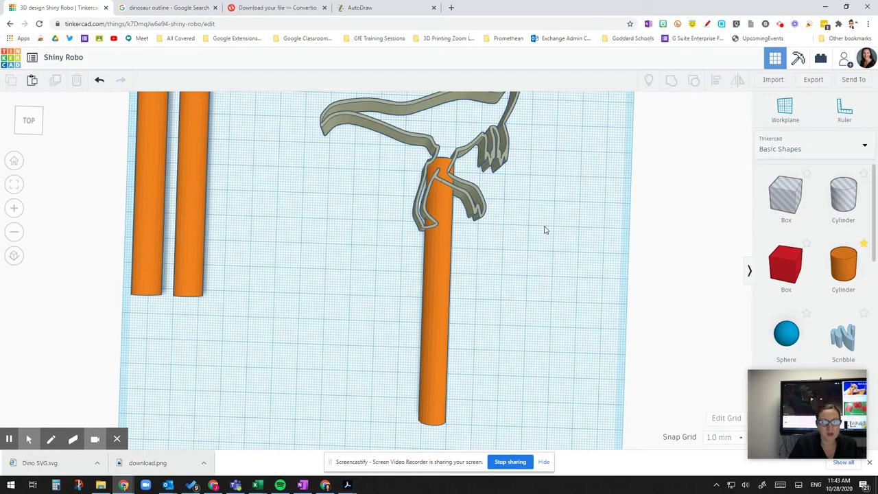
middle_drag(545, 225, 534, 338)
right_drag(561, 344, 556, 316)
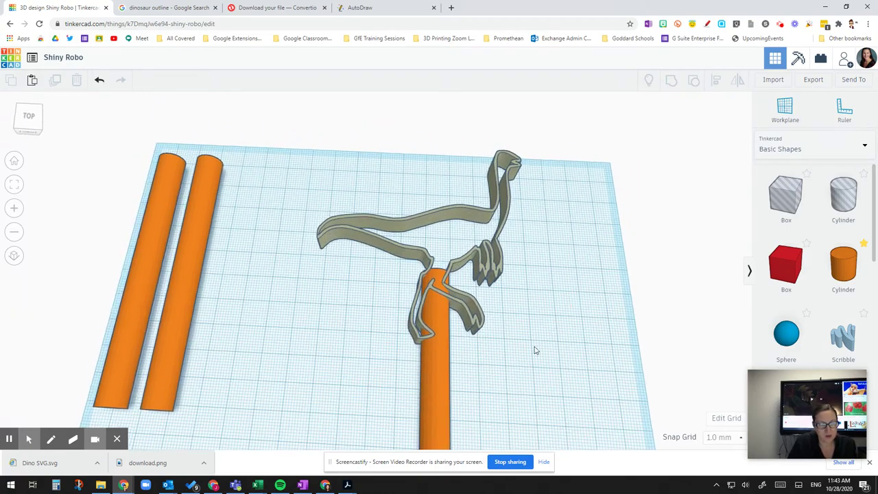
right_drag(528, 350, 525, 431)
click(430, 315)
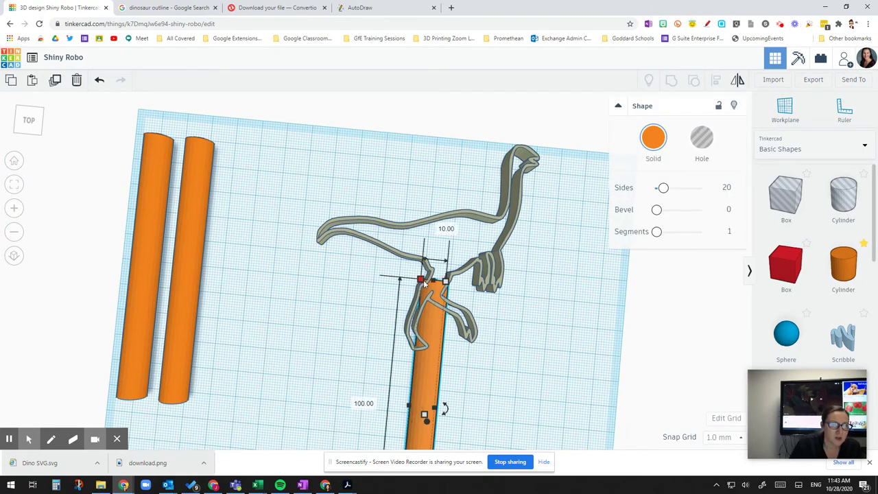
right_drag(505, 381, 503, 413)
click(15, 161)
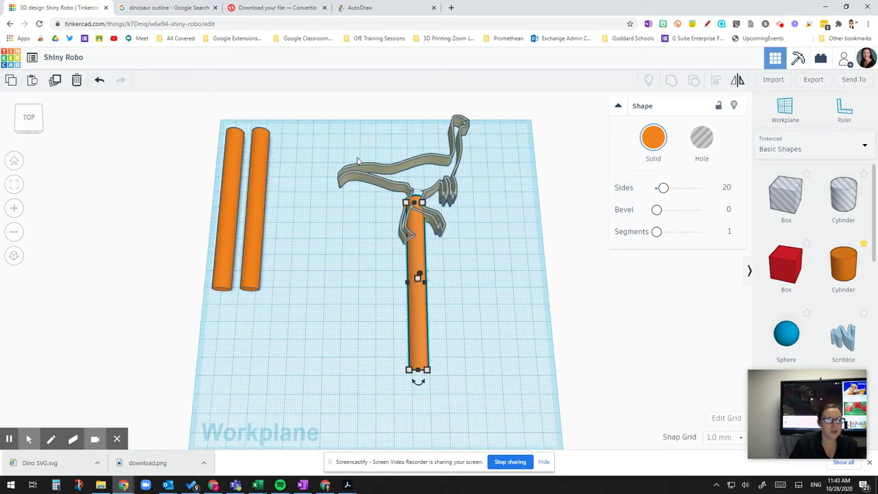
Group the dinosaur with its rod and color the combined shape magenta
drag(346, 128, 500, 412)
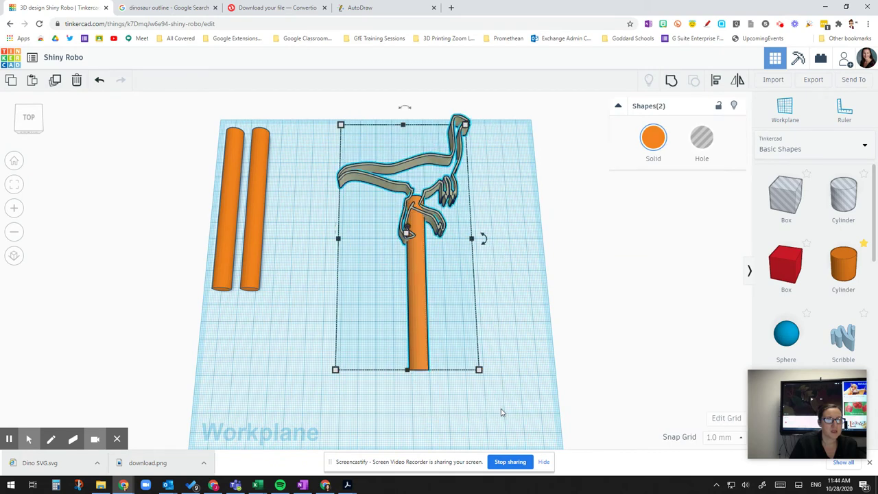
click(672, 81)
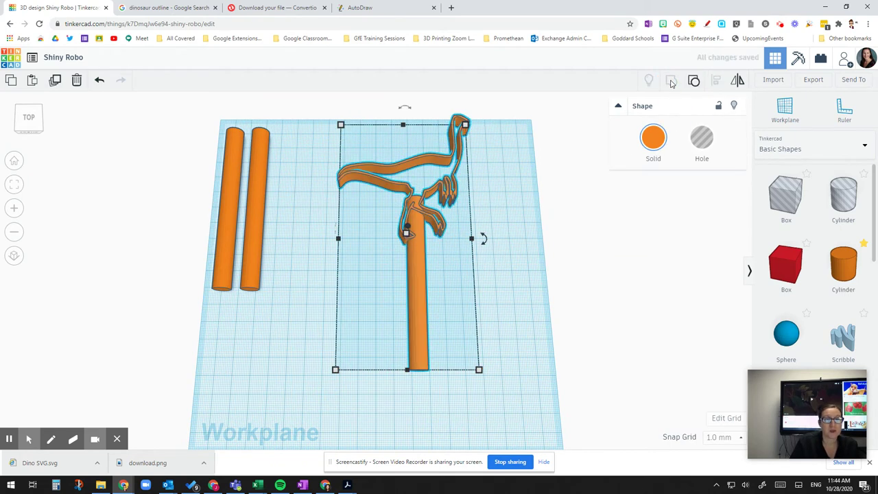
click(653, 137)
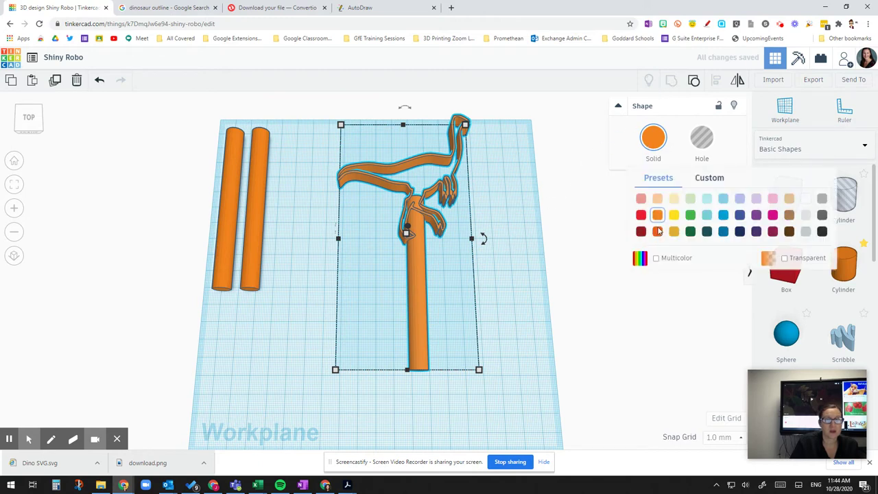
click(773, 215)
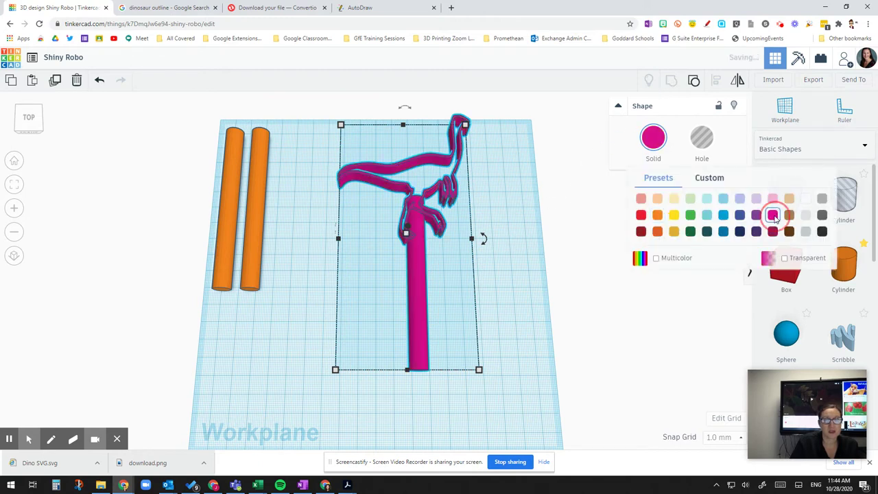
click(522, 372)
Try scaling the magenta group down to about 74.5 by 145.5 mm, and undo the resize
right_drag(454, 314, 452, 388)
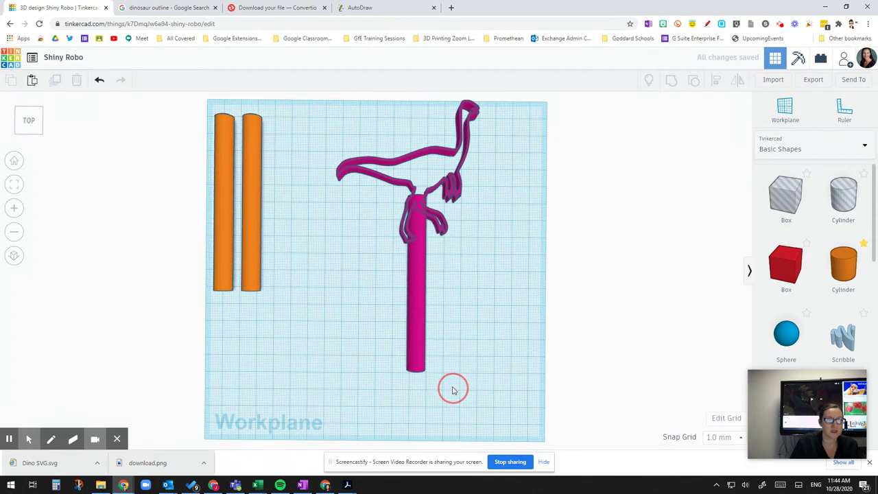
click(419, 348)
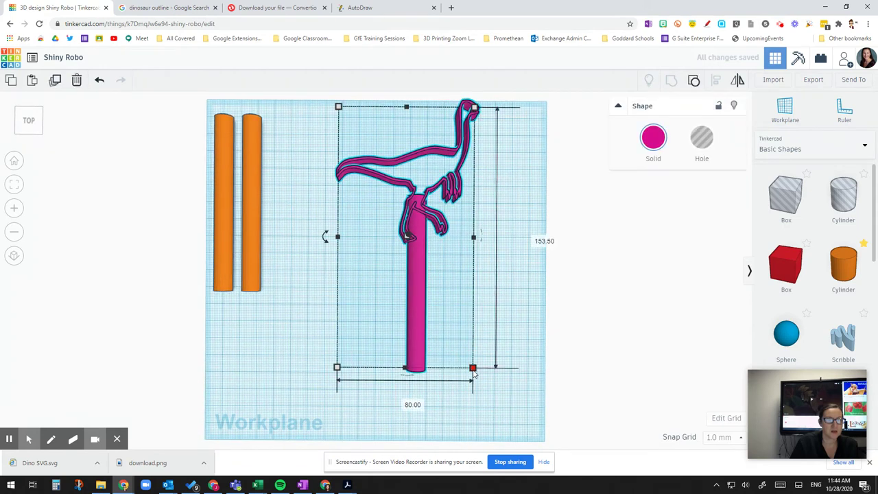
mouse_move(471, 371)
mouse_move(471, 370)
mouse_down()
mouse_move(433, 319)
mouse_move(463, 355)
mouse_up()
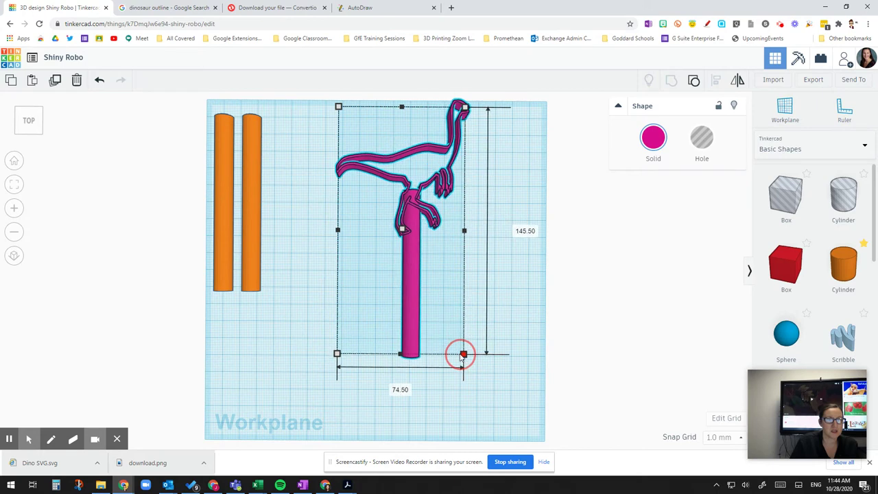
click(99, 79)
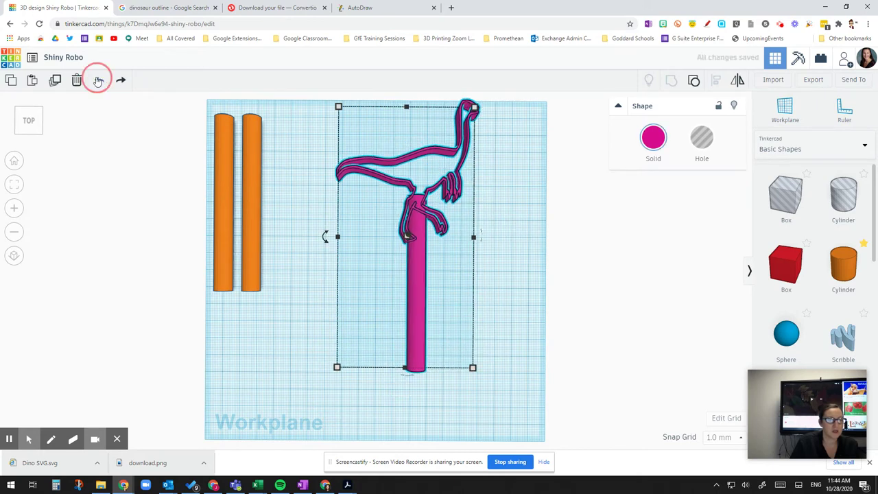
click(99, 80)
click(121, 80)
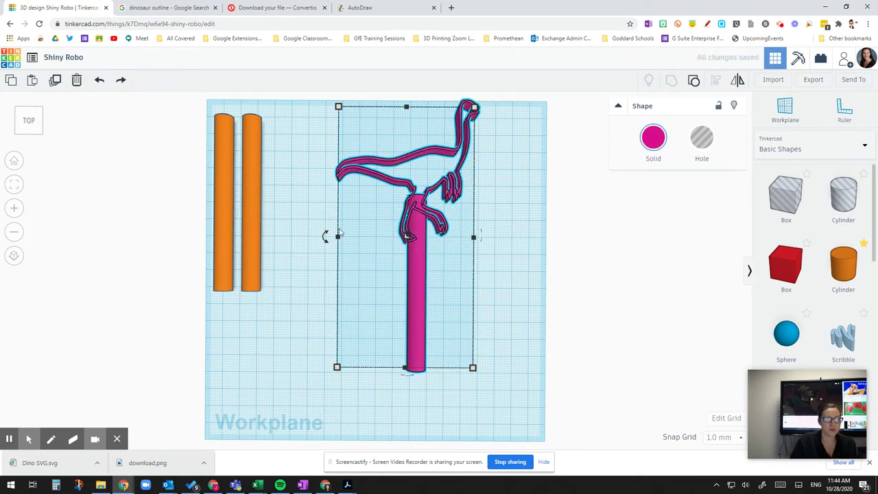
Move the dinosaur group sideways toward the two orange rods until its tail tip overlaps the nearer rod
key(Right)
key(Right)
key(Right)
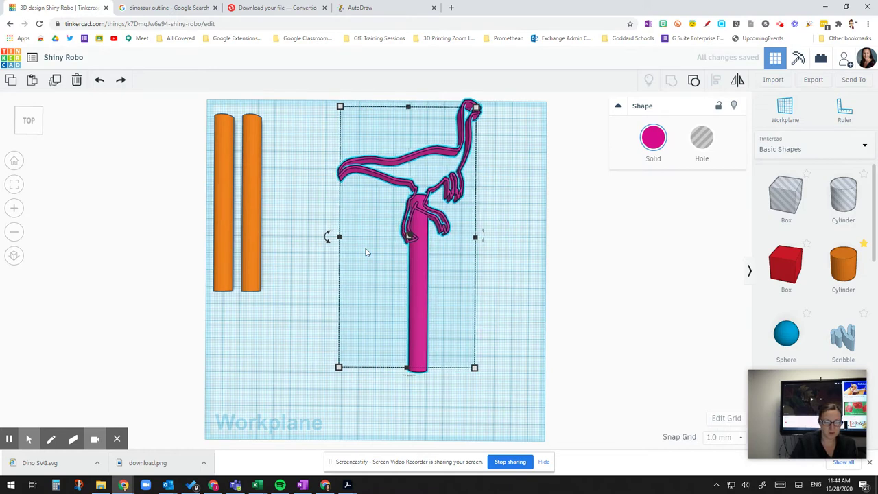
key(Left)
key(Left)
key(Left)
key(Left)
key(Left)
key(Left)
key(Left)
key(Left)
key(Left)
key(Left)
key(Left)
key(Left)
key(Left)
key(Left)
key(Left)
key(Left)
key(Left)
key(Left)
key(Left)
key(Left)
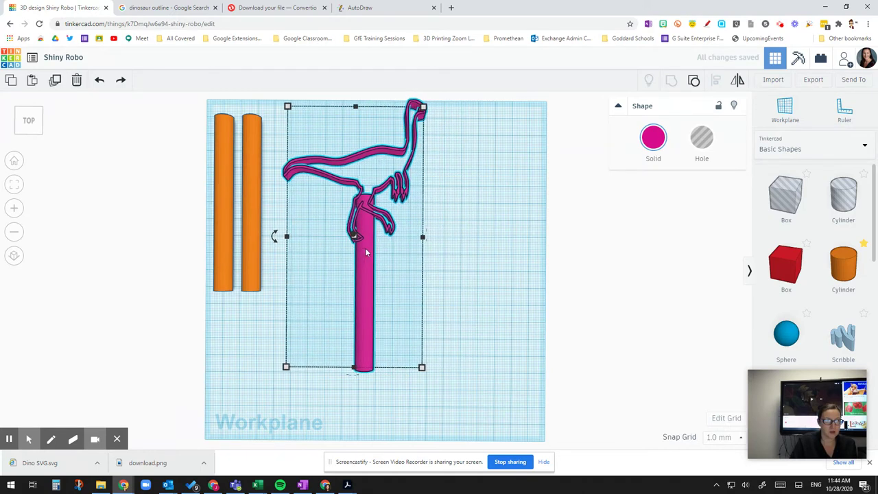
key(Left)
key(Left)
key(Left)
key(Left)
key(Left)
key(Left)
key(Left)
key(Left)
key(Left)
key(Left)
key(Left)
key(Left)
key(Left)
key(Left)
key(Left)
key(Left)
key(Left)
key(Left)
key(Left)
key(Left)
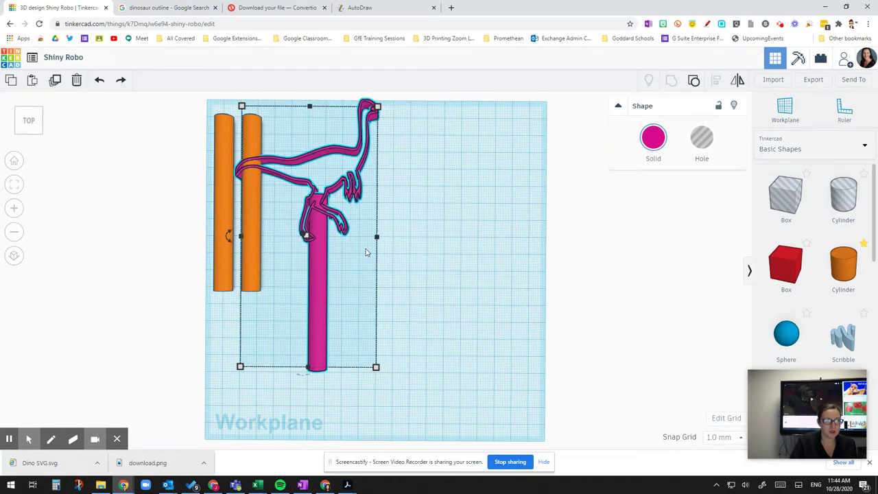
key(Right)
key(Right)
key(Right)
key(Right)
key(Right)
key(Right)
key(Right)
key(Right)
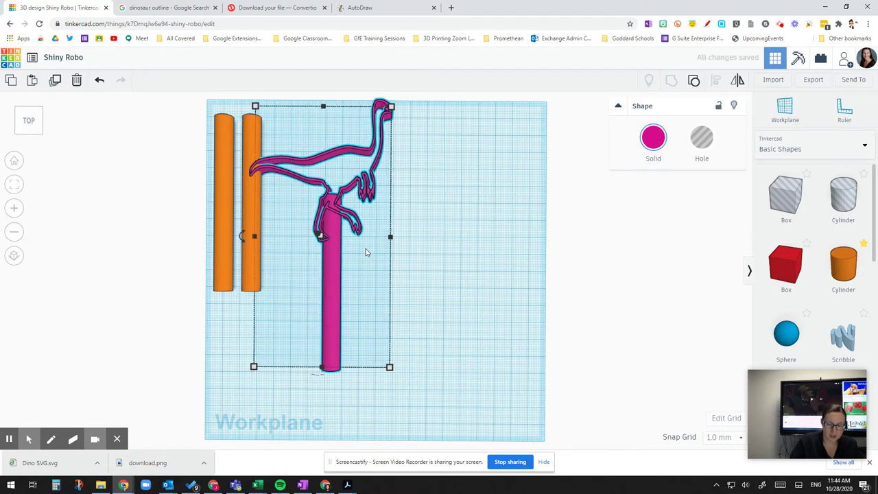
Move the dinosaur group toward the workplane's far edge until the dinosaur's head extends past that edge
key(Up)
key(Up)
key(Up)
key(Up)
key(Up)
key(Up)
key(Up)
key(Up)
key(Up)
key(Up)
key(Up)
key(Up)
key(Up)
key(Up)
key(Up)
key(Up)
key(Up)
key(Up)
key(Up)
key(Up)
key(Up)
key(Up)
key(Up)
key(Up)
key(Up)
key(Up)
key(Up)
key(Up)
key(Up)
key(Up)
key(Up)
key(Up)
key(Up)
key(Up)
key(Up)
key(Up)
key(Up)
key(Up)
key(Up)
key(Up)
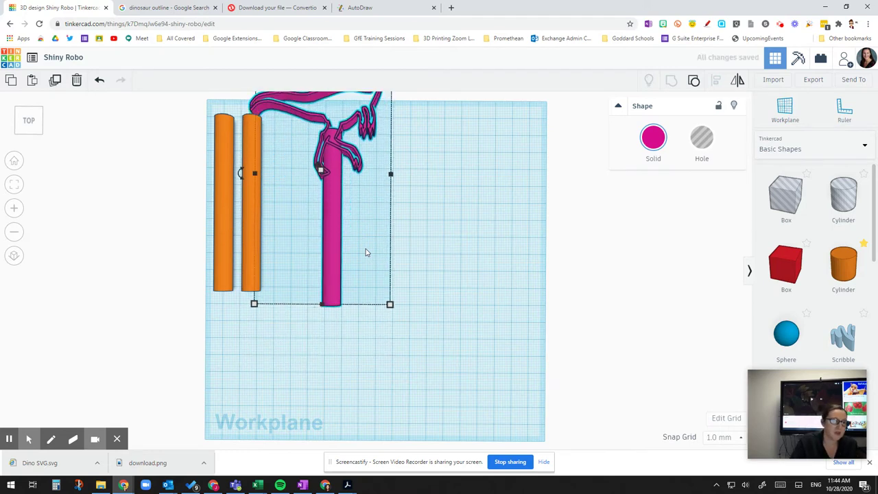
Move the dinosaur group farther past the workplane's far edge until only its rod's lower end remains on the workplane
key(Up)
key(Up)
key(Up)
key(Up)
key(Up)
key(Up)
key(Up)
key(Up)
key(Up)
key(Up)
key(Up)
key(Up)
key(Up)
key(Up)
key(Up)
key(Up)
key(Up)
key(Up)
key(Up)
key(Up)
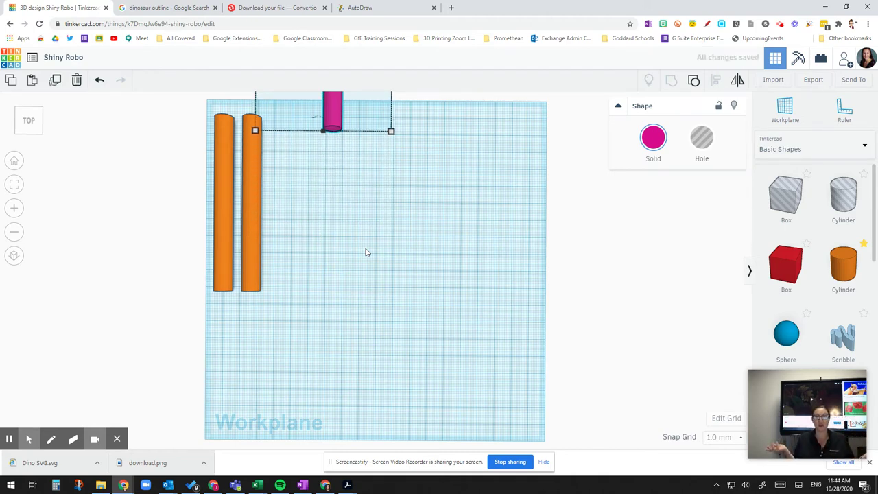
Switch to AutoDraw, sketch a cat's head with two pointed ears, and replace it with the suggested bold walking-cat outline
click(359, 8)
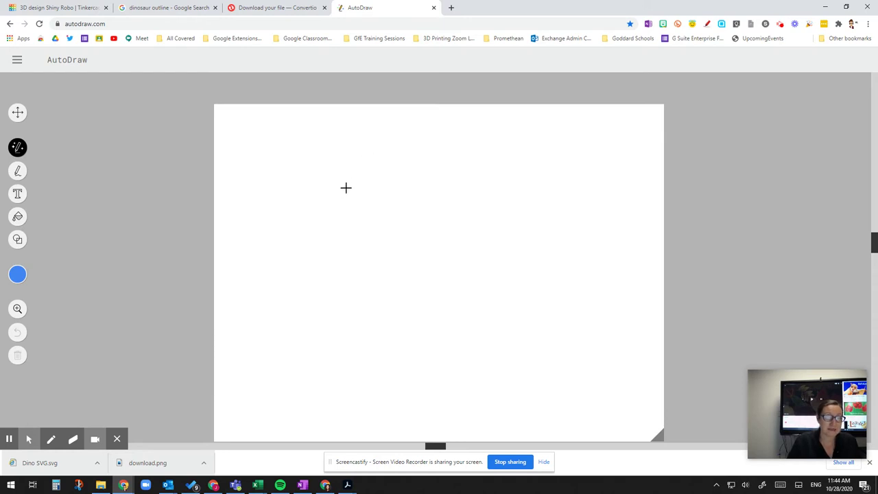
mouse_move(354, 208)
mouse_down()
mouse_move(347, 170)
mouse_move(373, 193)
mouse_move(402, 181)
mouse_move(430, 197)
mouse_move(459, 181)
mouse_move(439, 214)
mouse_move(457, 255)
mouse_move(452, 282)
mouse_move(420, 300)
mouse_move(367, 301)
mouse_move(331, 276)
mouse_move(325, 248)
mouse_move(354, 206)
mouse_up()
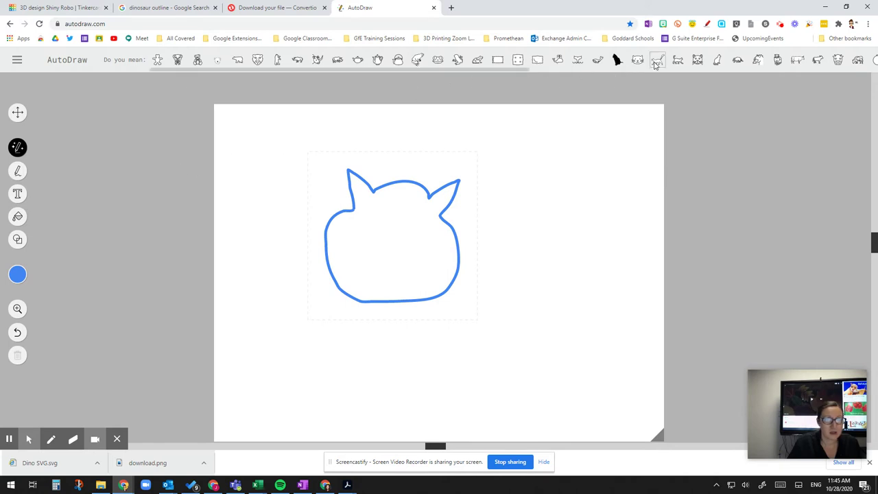
click(655, 62)
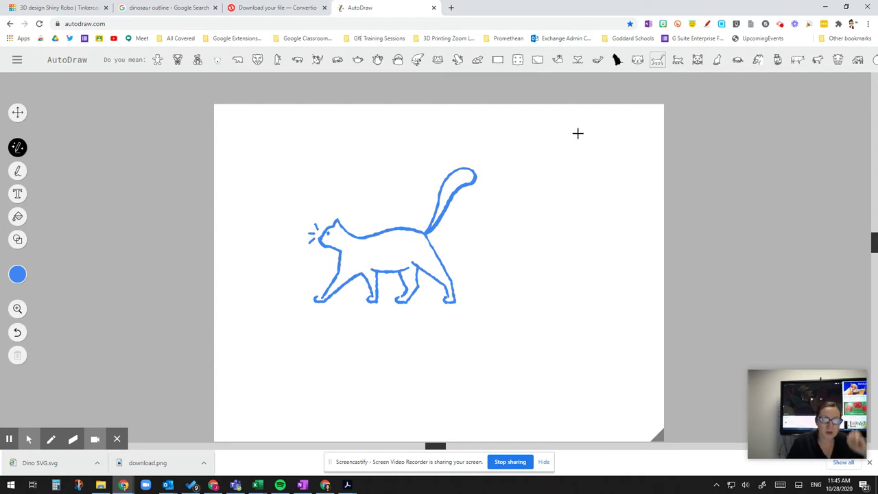
click(677, 61)
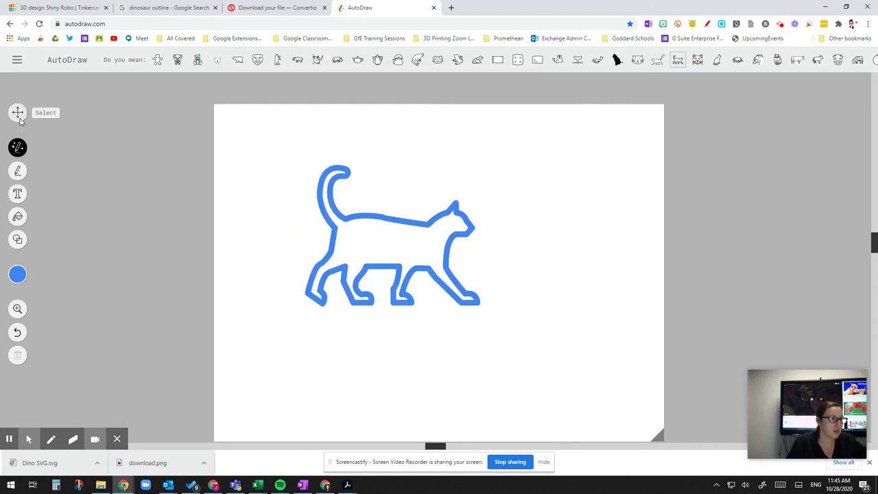
Select the cat outline, enlarge it, and position it near the middle of the canvas
click(18, 113)
click(381, 236)
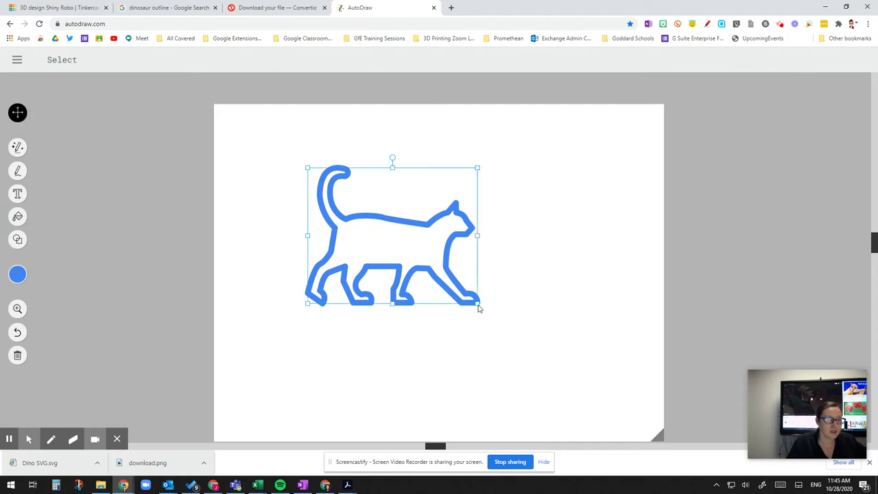
drag(477, 305, 529, 347)
drag(443, 262, 490, 289)
drag(428, 297, 433, 296)
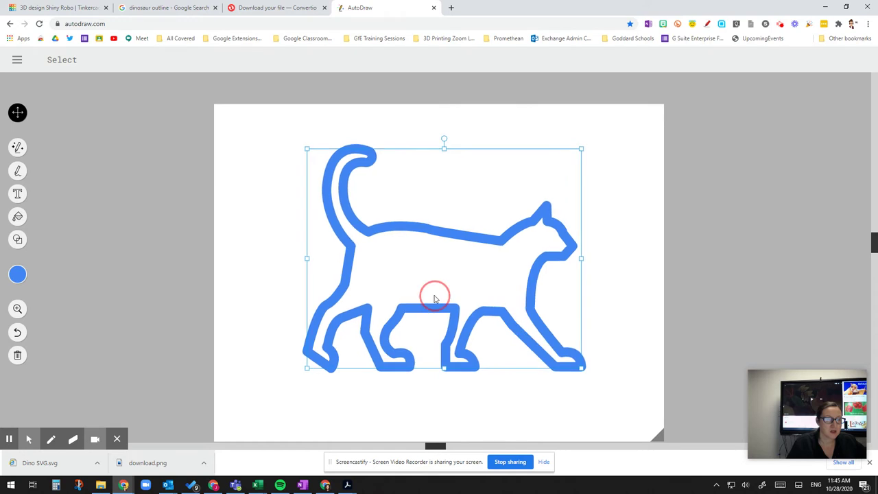
Save the cat drawing to the Downloads folder as a PNG image named CAT
right_click(372, 241)
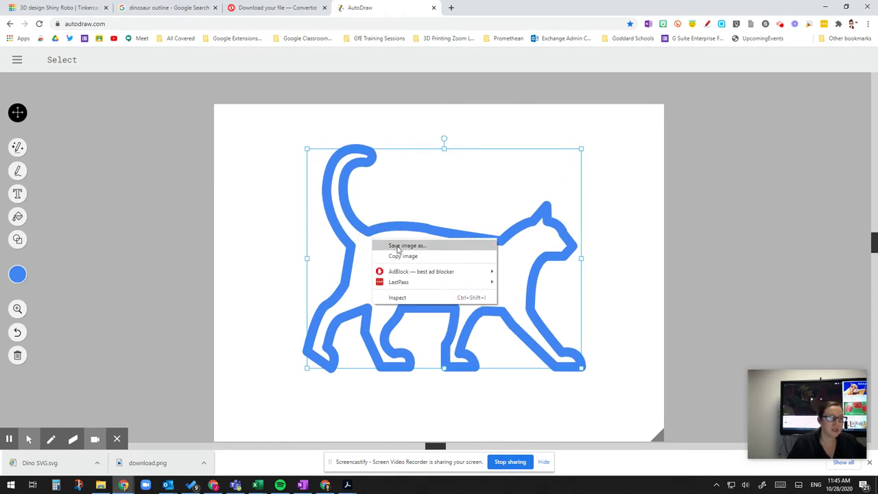
click(405, 246)
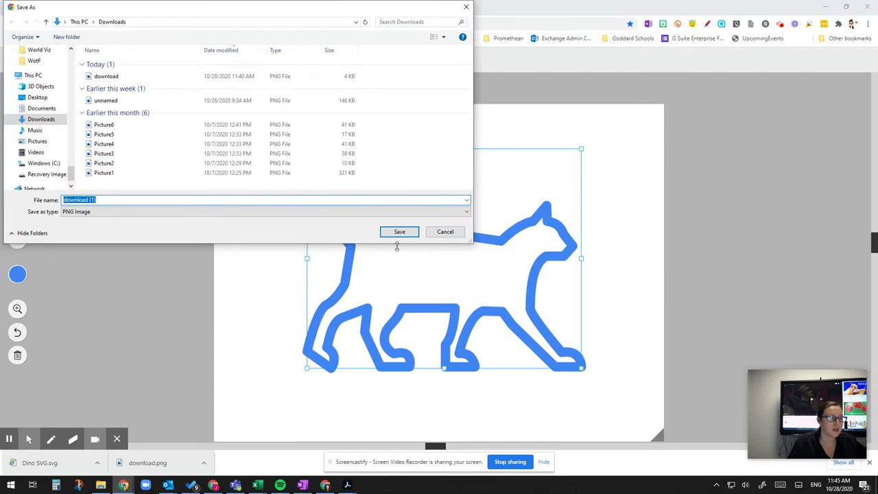
text(CAT)
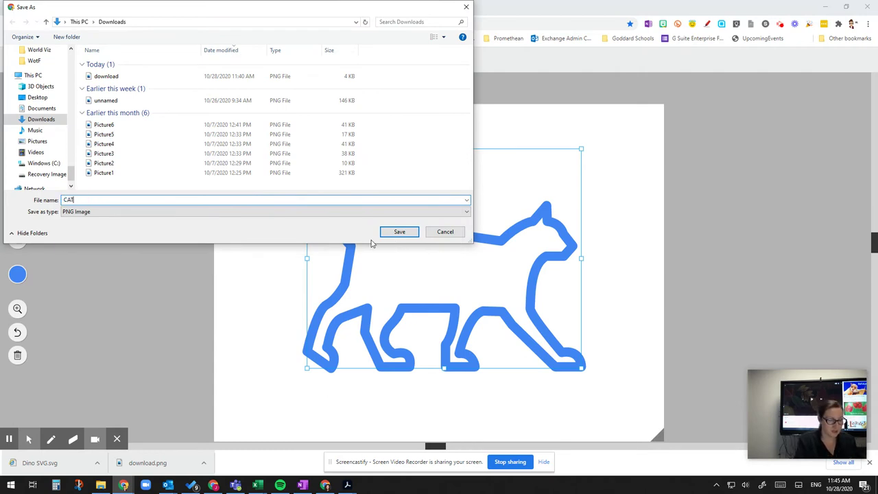
key(Return)
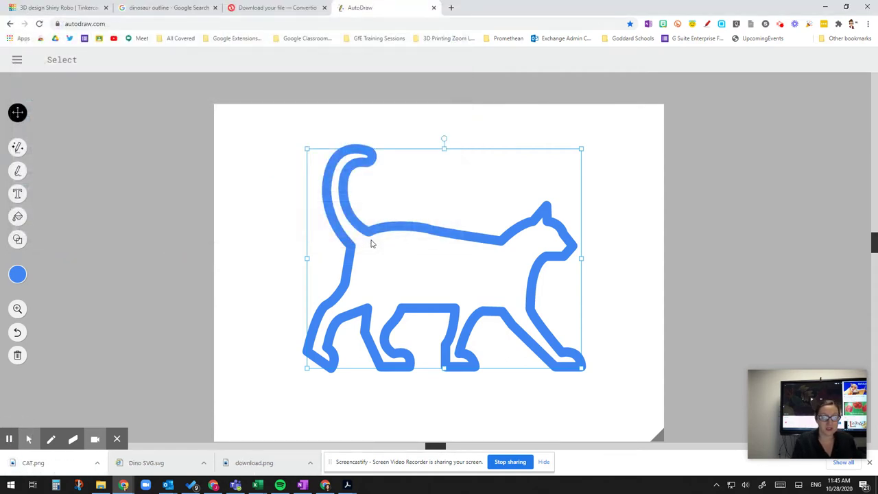
Switch to Convertio, start a new conversion, add CAT.png, and convert it to SVG
click(288, 12)
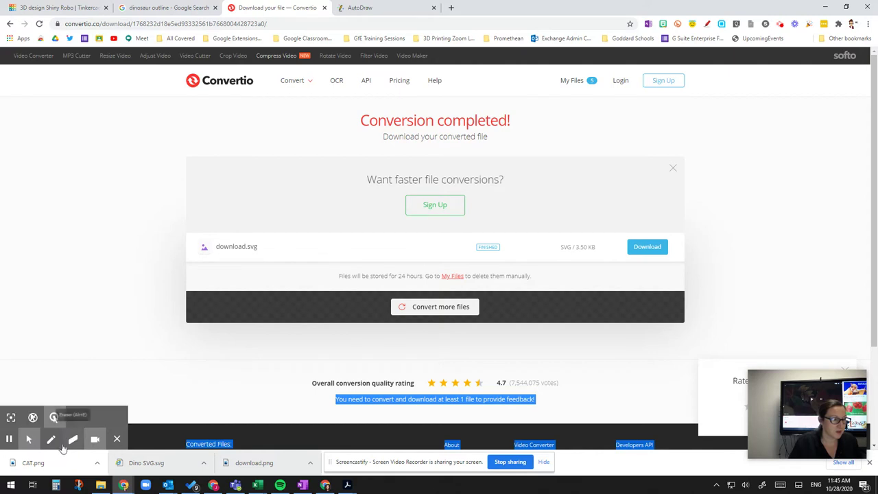
mouse_move(39, 467)
mouse_down()
mouse_move(153, 383)
mouse_move(273, 210)
mouse_move(57, 469)
mouse_up()
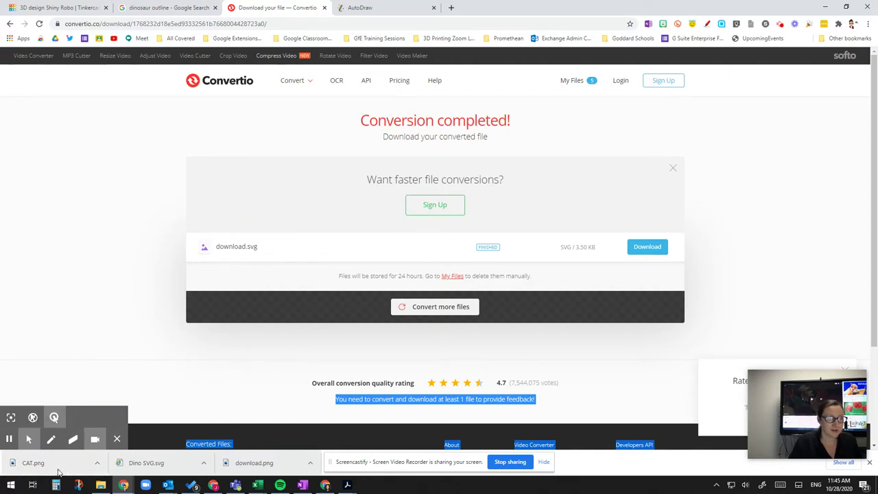
click(419, 310)
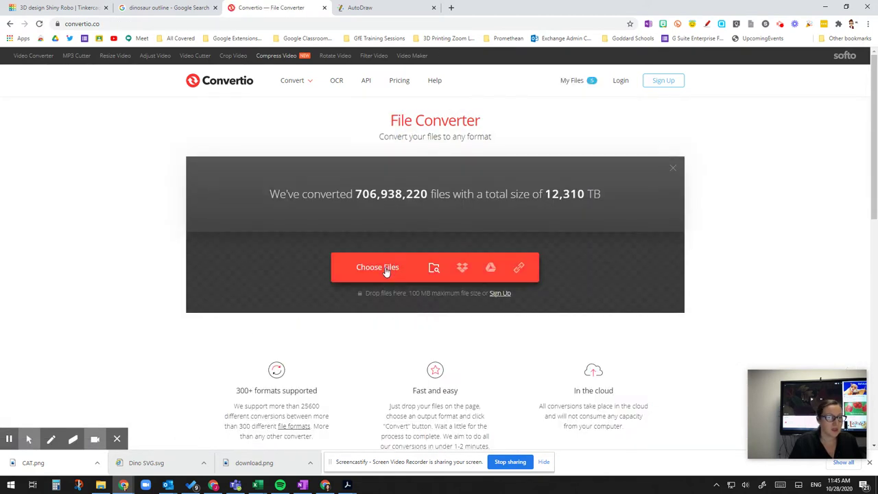
drag(60, 468, 345, 261)
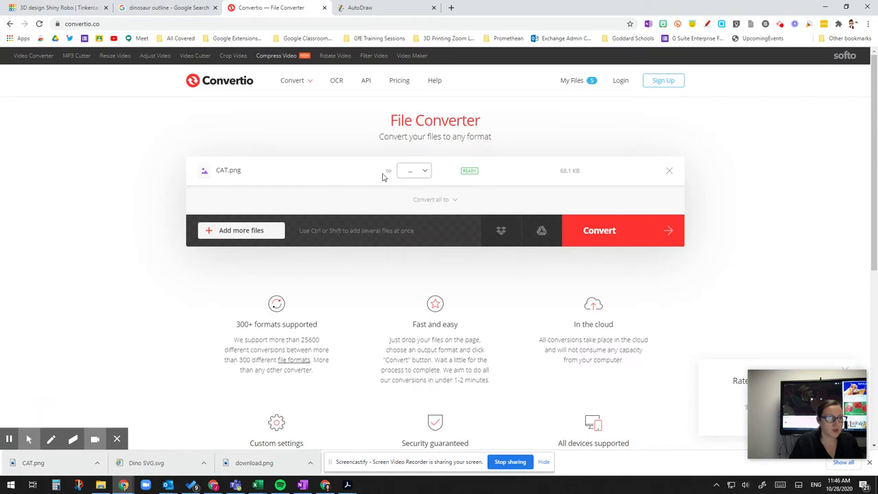
click(423, 171)
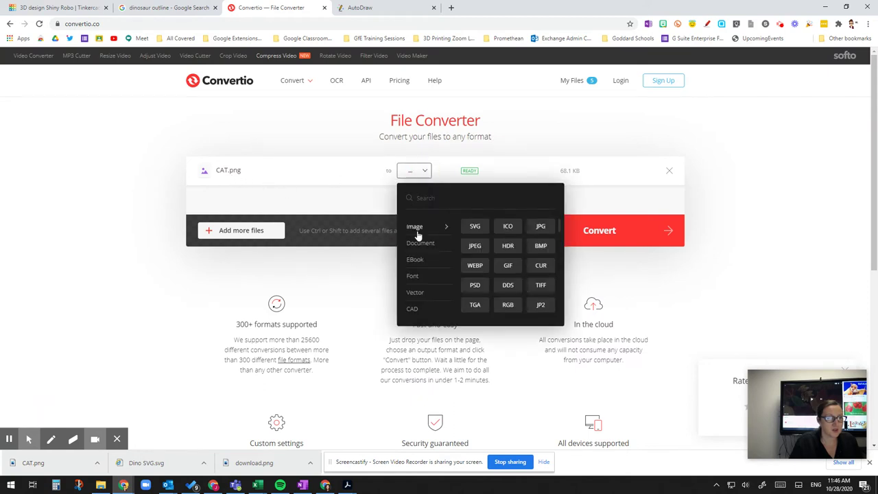
click(474, 226)
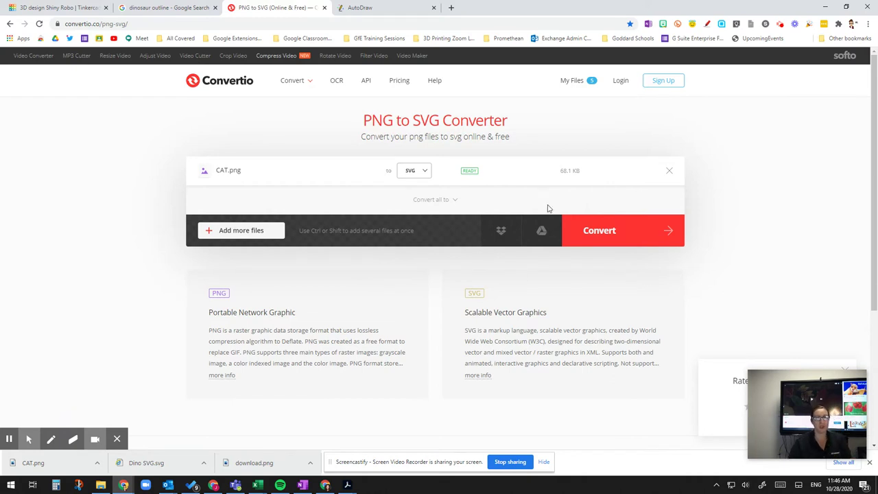
click(602, 233)
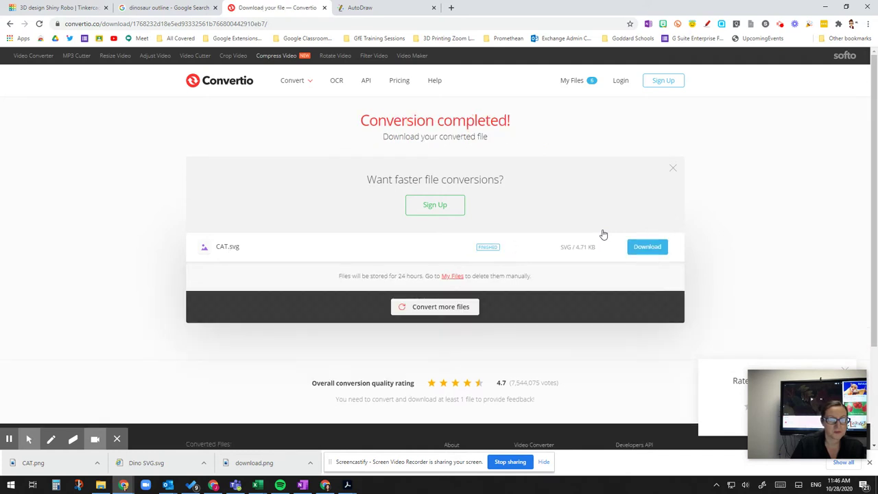
Download the converted cat file to the Downloads folder as CAT SVG
click(647, 247)
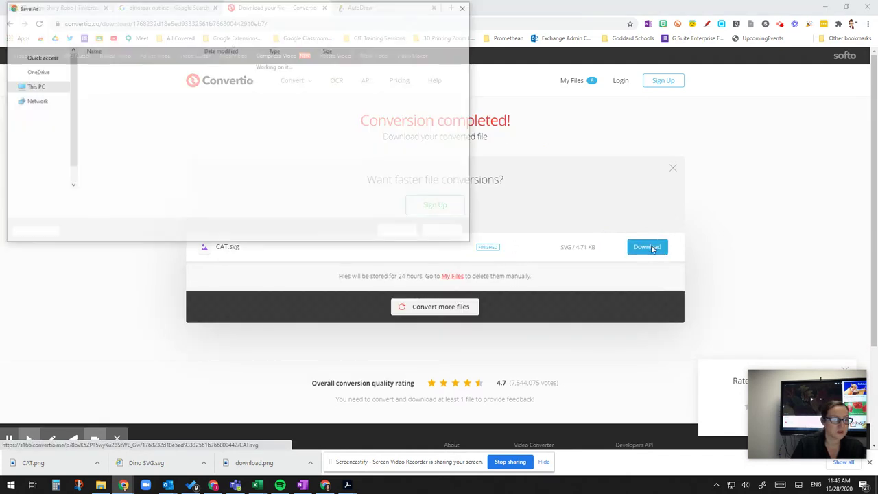
click(170, 198)
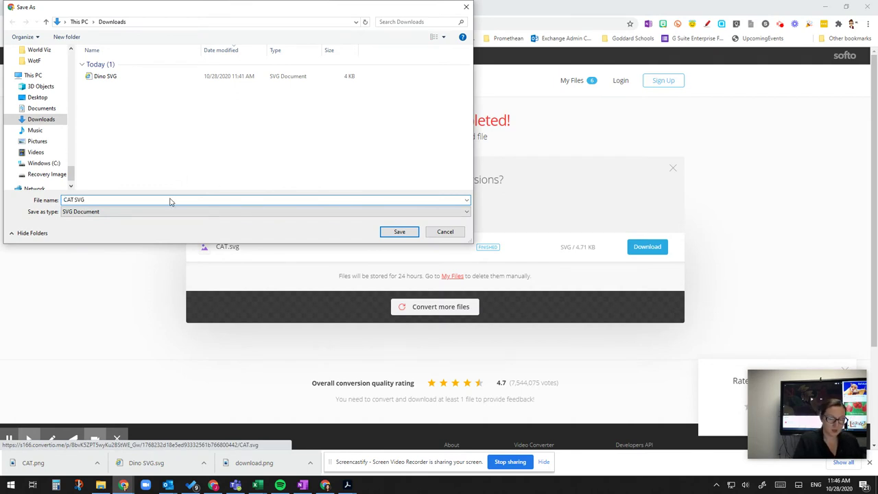
key(Return)
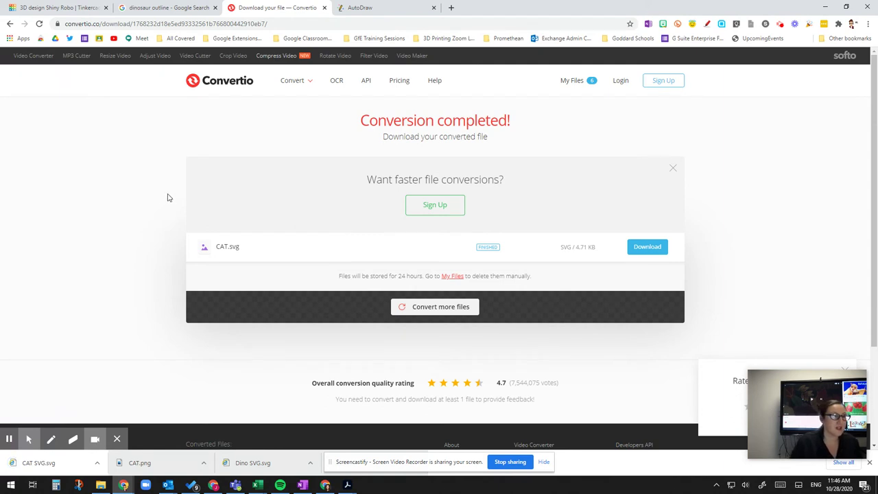
Switch back to the Tinkercad design and load CAT SVG.svg for import
click(63, 9)
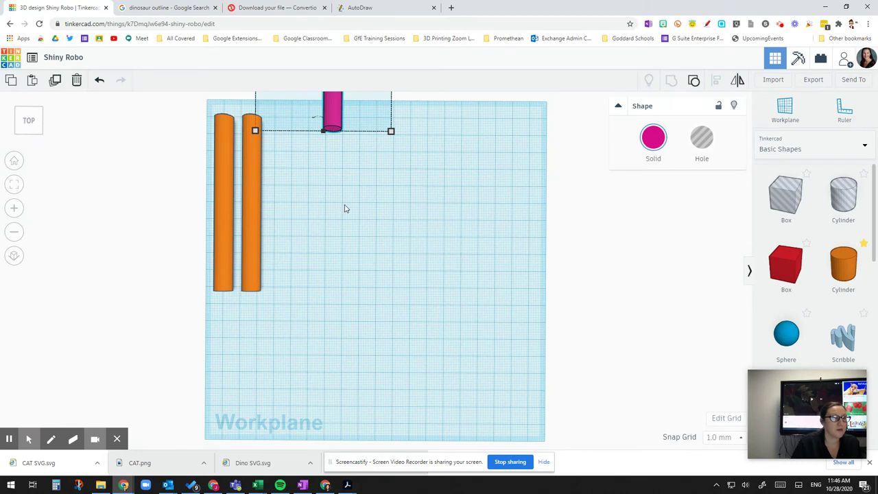
scroll(402, 216, down, 5)
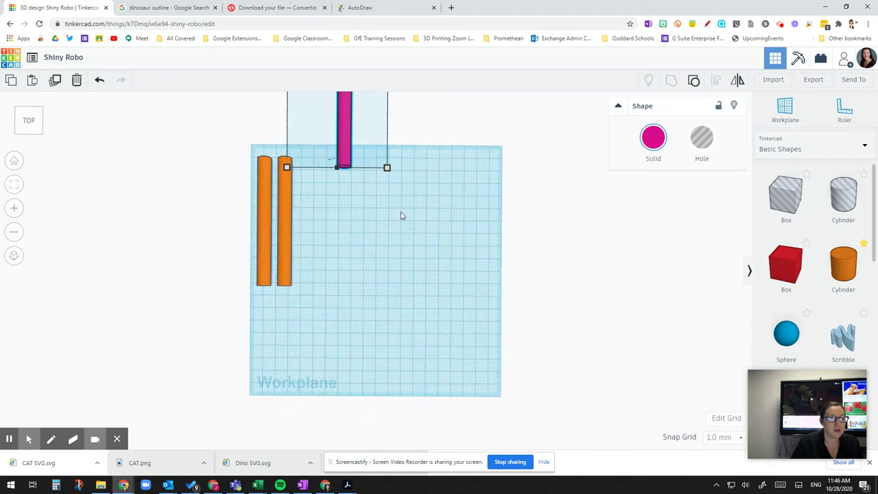
click(770, 81)
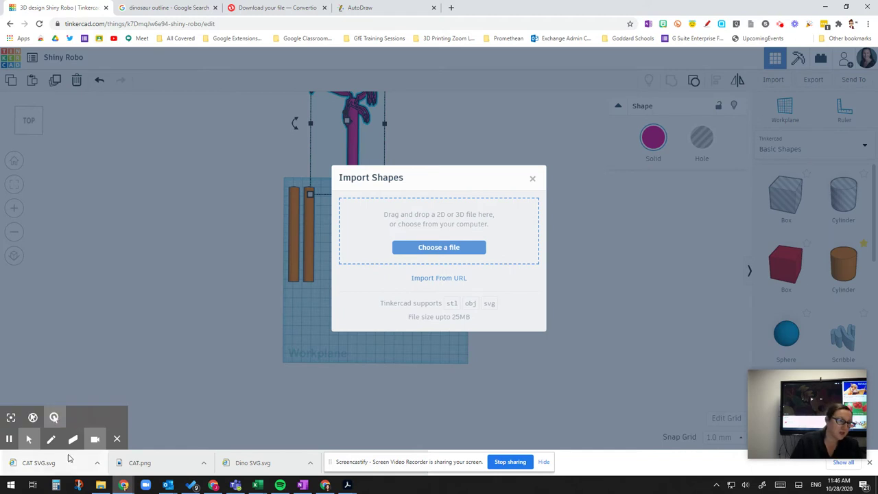
drag(41, 462, 446, 244)
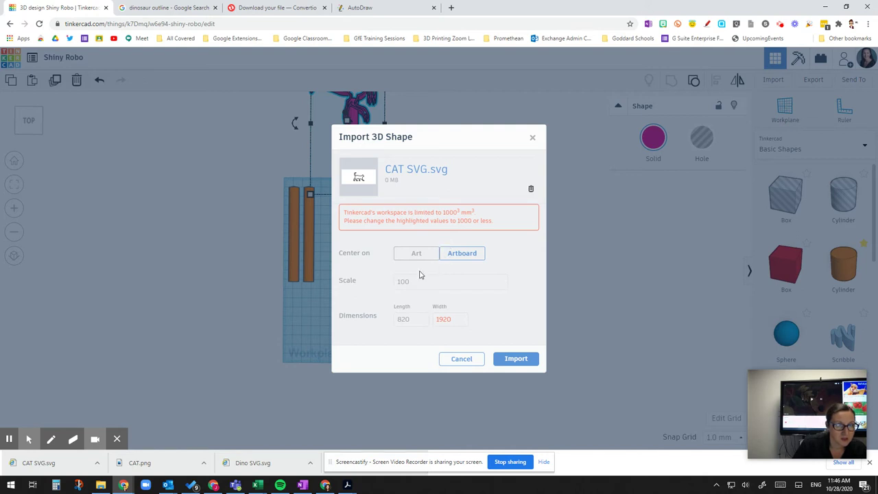
Set the import width to 1000 and import the cat outline onto the workplane
click(445, 319)
click(456, 320)
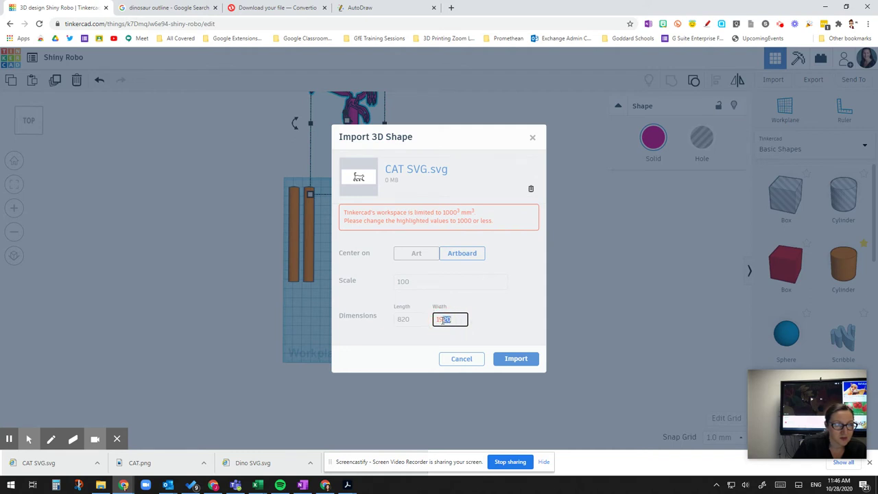
double_click(442, 320)
text(1)
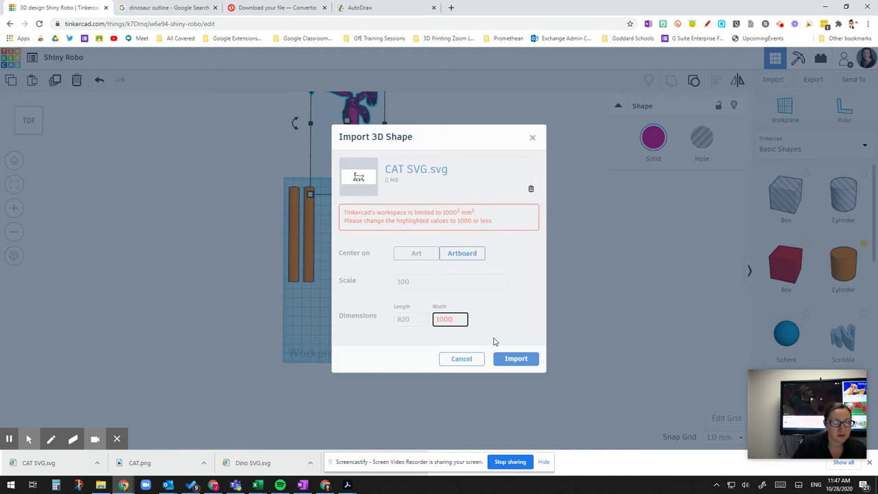
click(493, 340)
click(514, 345)
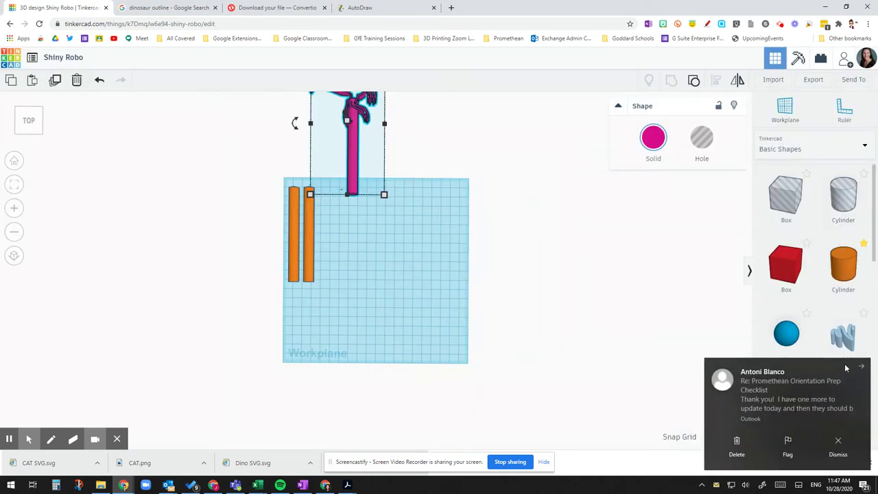
click(861, 367)
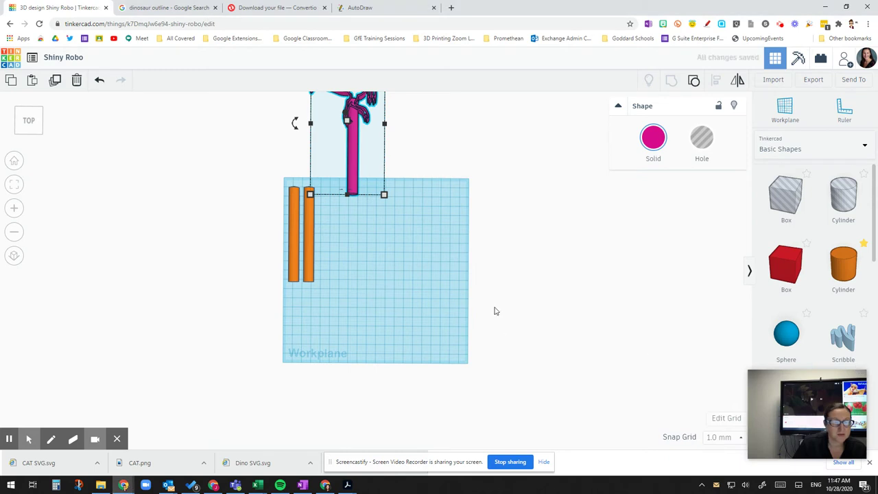
click(441, 305)
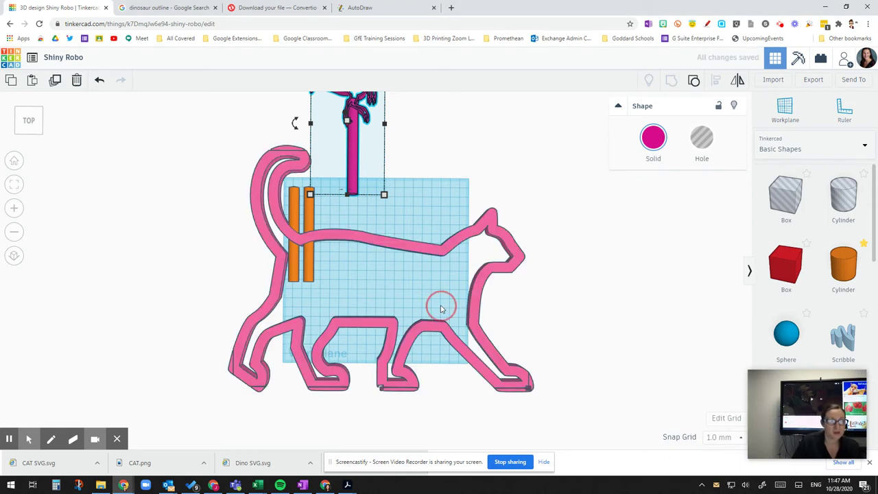
Resize the cat outline to 80 mm long by 80 mm wide
click(260, 209)
mouse_move(529, 388)
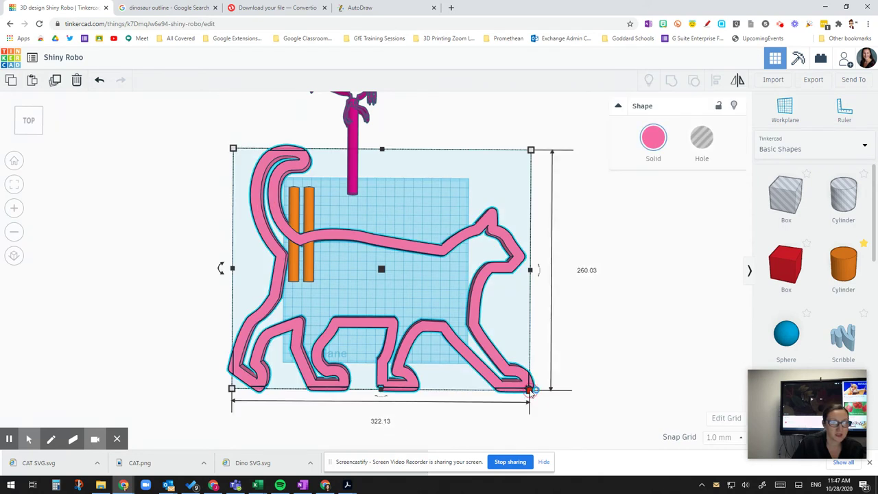
click(592, 272)
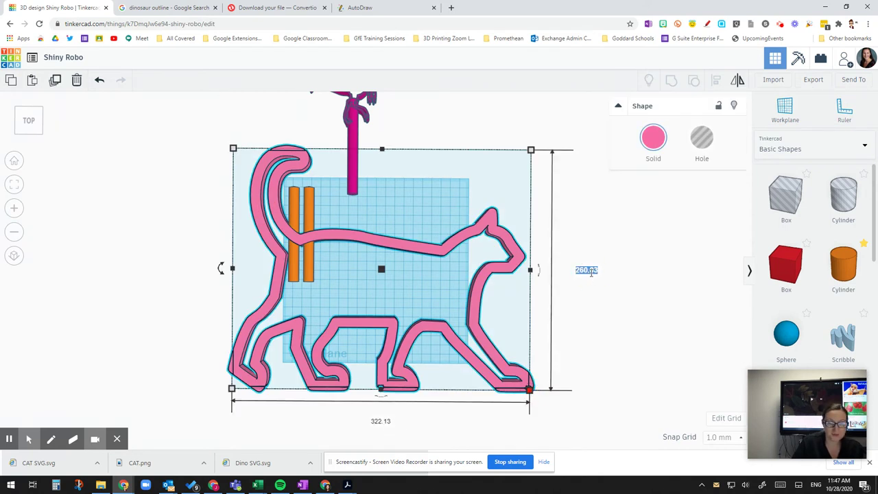
text(80)
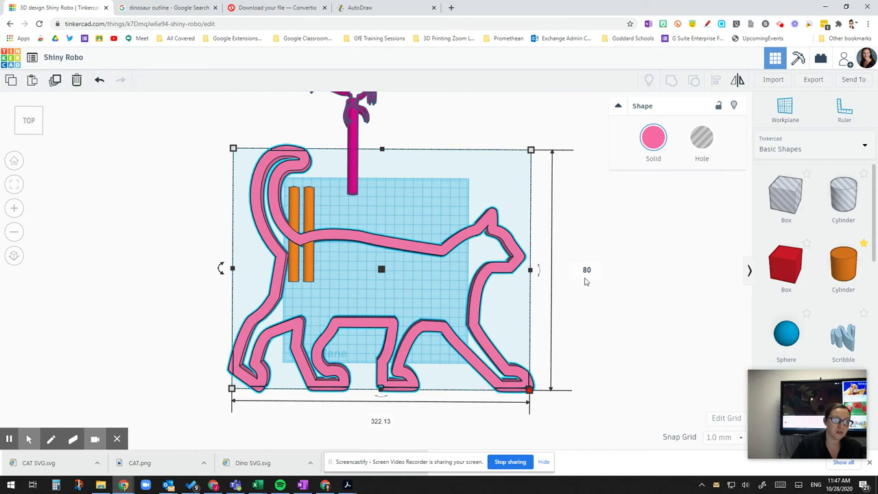
key(Tab)
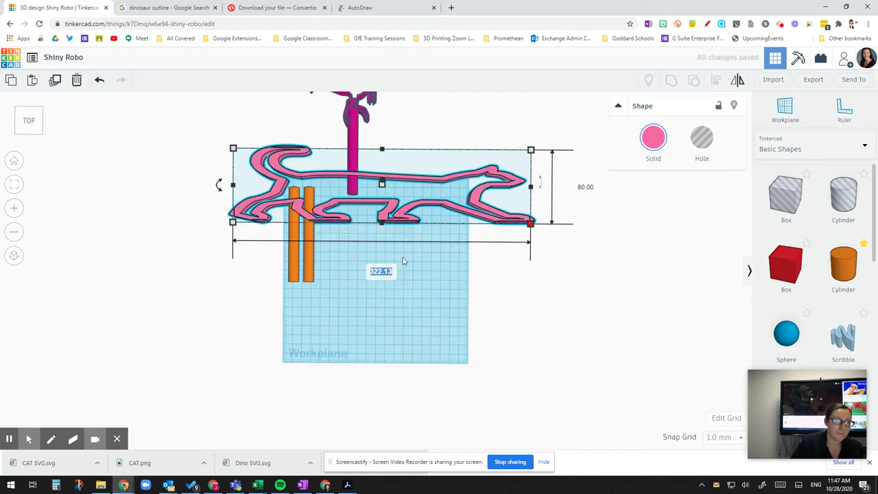
text(80)
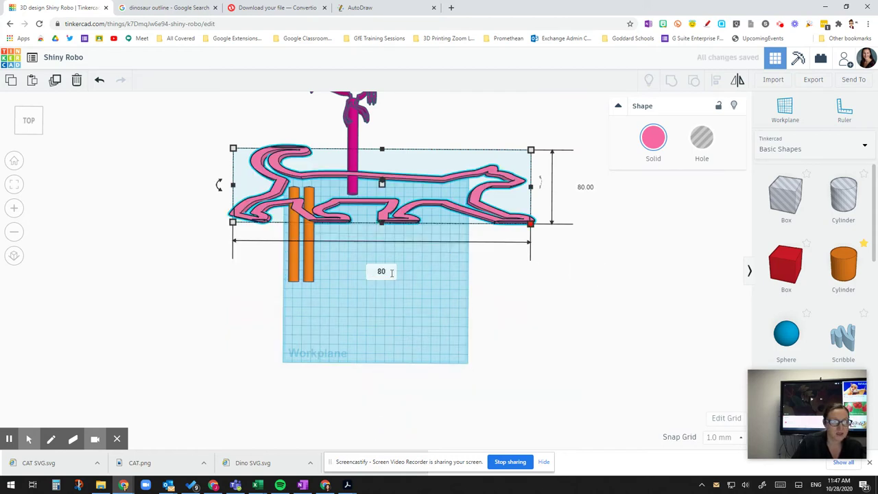
key(Return)
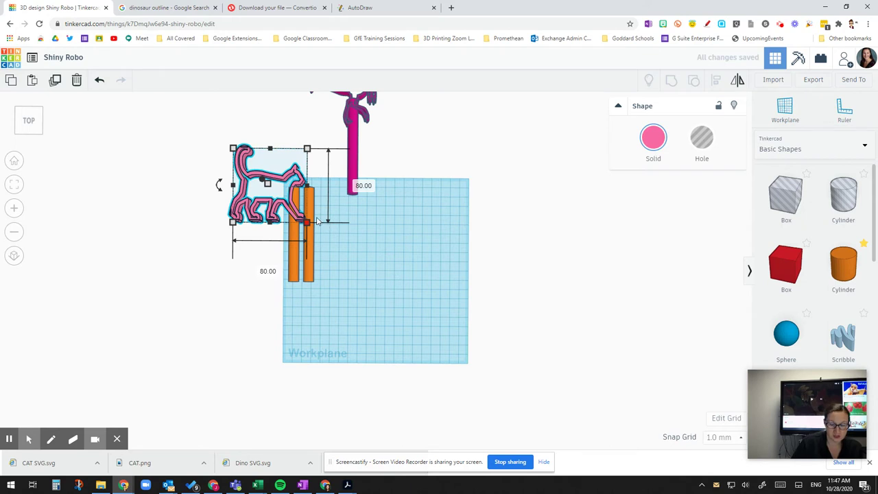
Move the cat outline fully onto the right half of the workplane, clear of the dinosaur rod and the orange rods
key(Right)
key(Right)
key(Right)
key(Right)
key(Right)
key(Right)
key(Right)
key(Right)
key(Right)
key(Right)
key(Right)
key(Right)
key(Right)
key(Right)
key(Right)
key(Right)
key(Right)
key(Right)
key(Right)
key(Right)
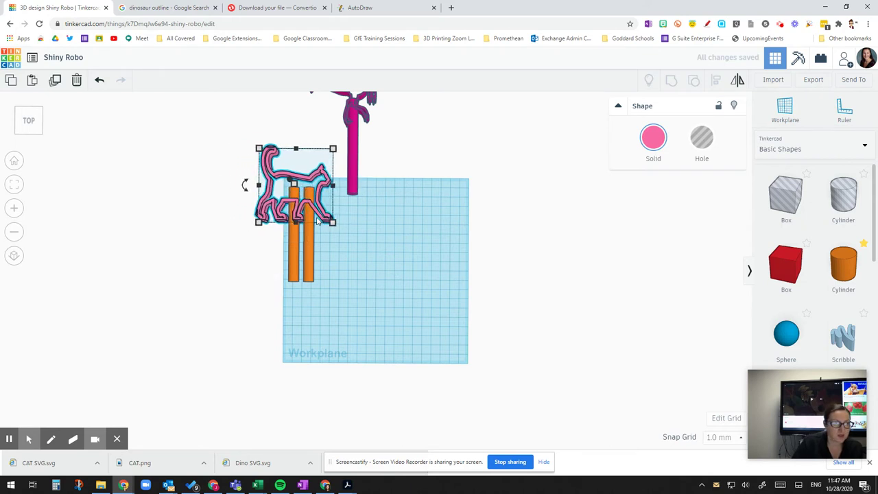
key(Right)
key(Right)
key(Right)
key(Right)
key(Right)
key(Right)
key(Right)
key(Right)
key(Right)
key(Right)
key(Right)
key(Right)
key(Right)
key(Right)
key(Right)
key(Right)
key(Right)
key(Right)
key(Right)
key(Right)
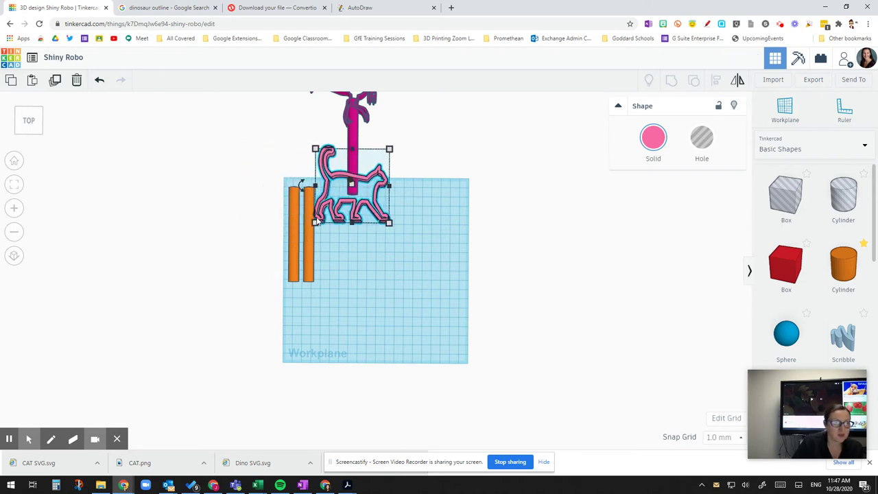
key(Right)
key(Right)
key(Right)
key(Right)
key(Right)
key(Right)
key(Right)
key(Right)
key(Right)
key(Right)
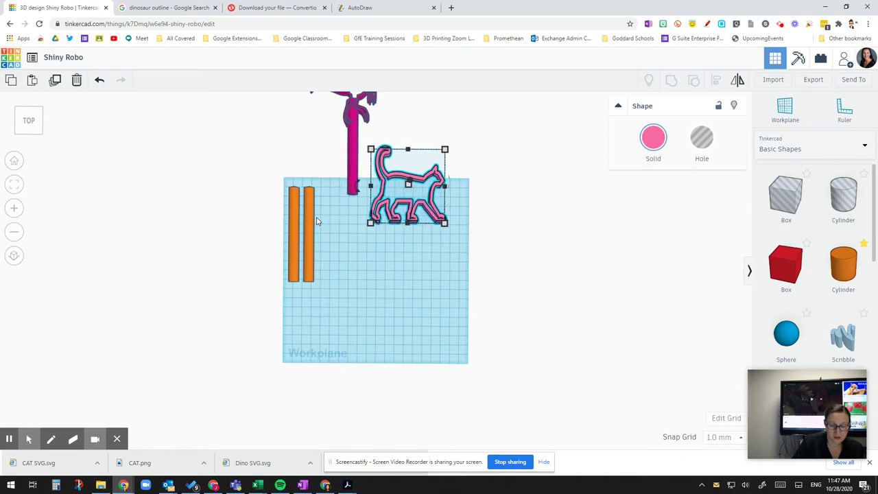
key(Down)
key(Down)
key(Down)
key(Down)
key(Down)
key(Down)
key(Down)
key(Down)
key(Down)
key(Down)
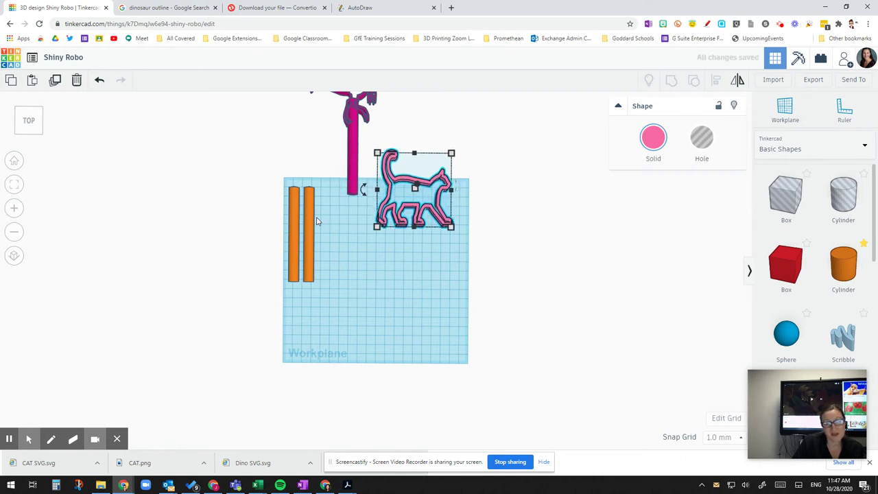
key(Down)
key(Down)
key(Down)
key(Down)
key(Down)
key(Down)
key(Down)
key(Down)
key(Down)
key(Down)
key(Down)
key(Down)
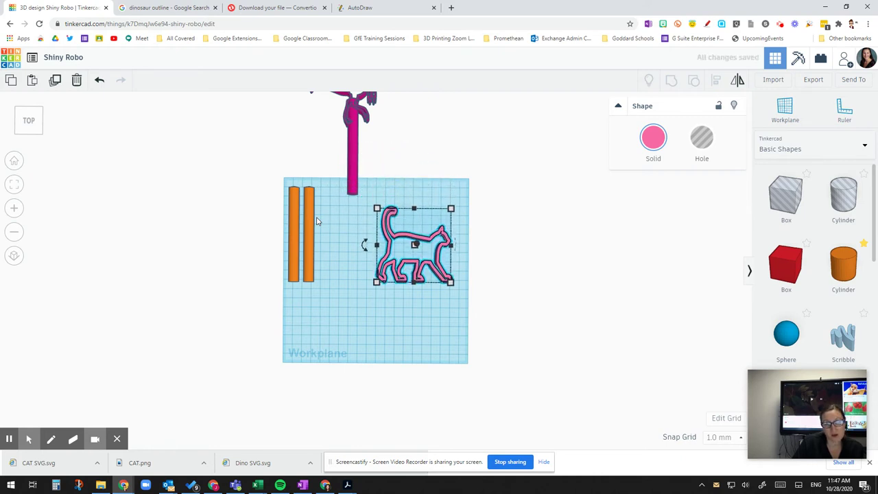
key(Down)
key(Down)
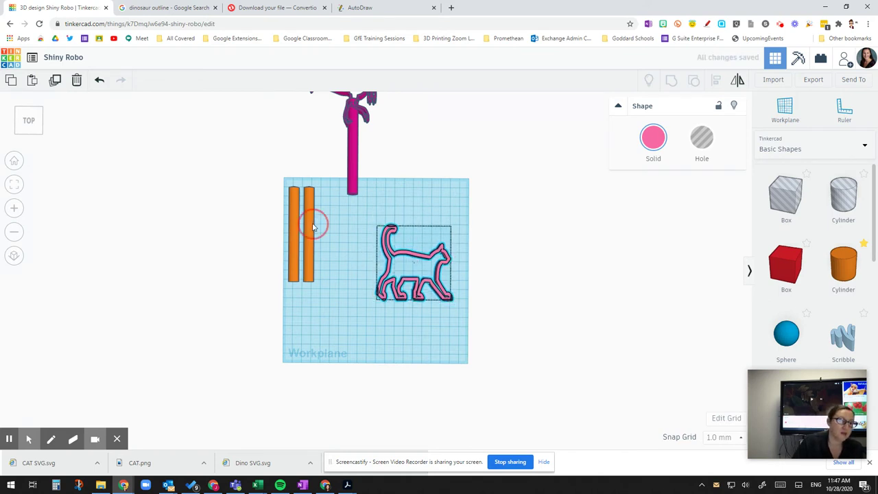
Move the orange rod nearest the cat across the workplane until it lies over the middle of the cat outline
click(312, 227)
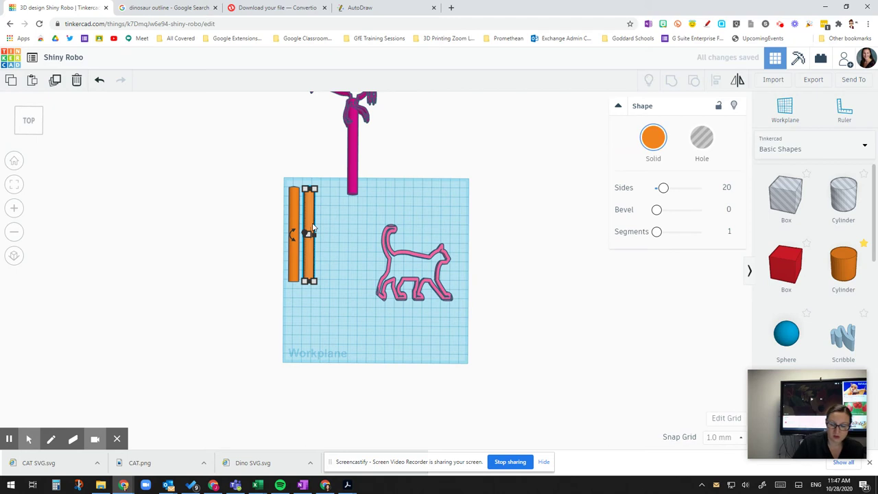
key(Right)
key(Right)
key(Right)
key(Right)
key(Right)
key(Right)
key(Right)
key(Right)
key(Right)
key(Right)
key(Right)
key(Right)
key(Right)
key(Right)
key(Right)
key(Right)
key(Right)
key(Right)
key(Right)
key(Right)
key(Right)
key(Right)
key(Right)
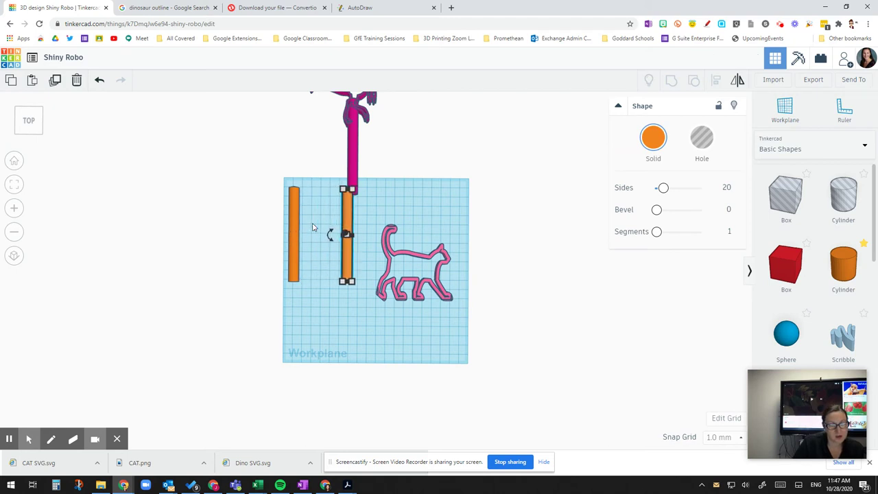
key(Right)
key(Right)
key(Right)
key(Right)
key(Right)
key(Right)
key(Right)
key(Right)
key(Right)
key(Right)
key(Right)
key(Right)
key(Right)
key(Right)
key(Right)
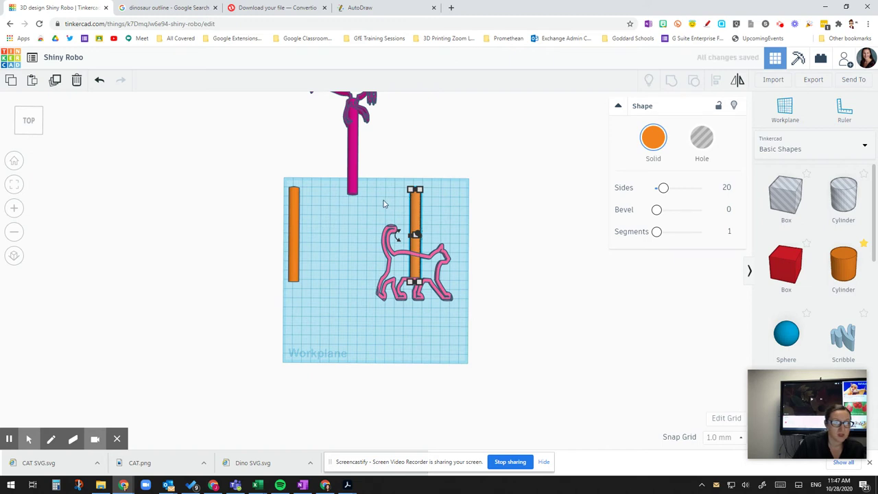
Align the cat outline and its orange rod on their centres in both horizontal directions, and select only the rod
drag(384, 200, 450, 303)
click(715, 80)
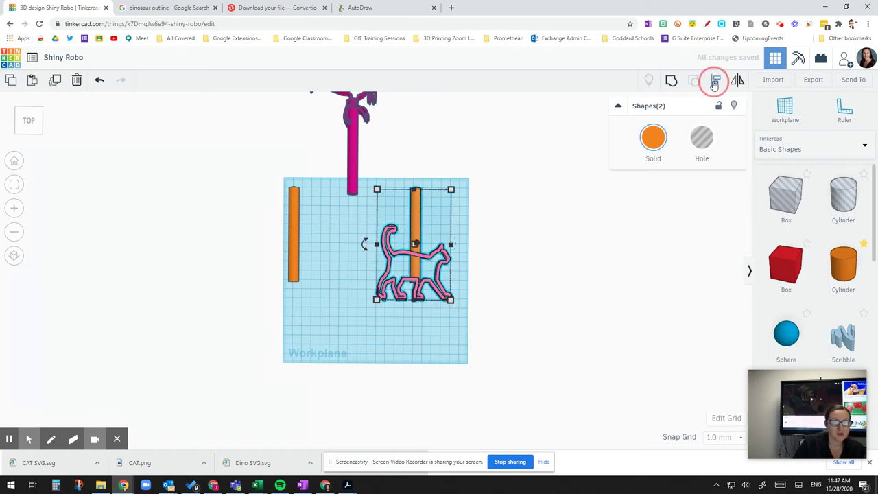
click(463, 246)
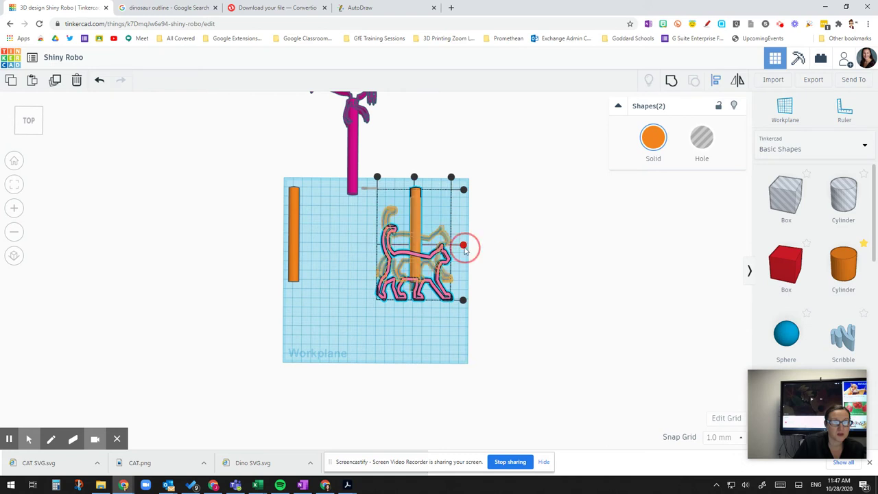
click(413, 187)
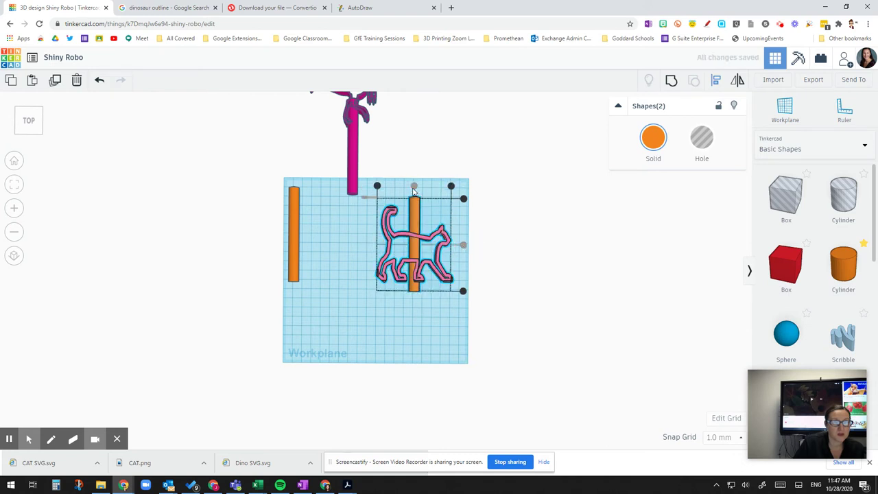
click(421, 315)
click(417, 220)
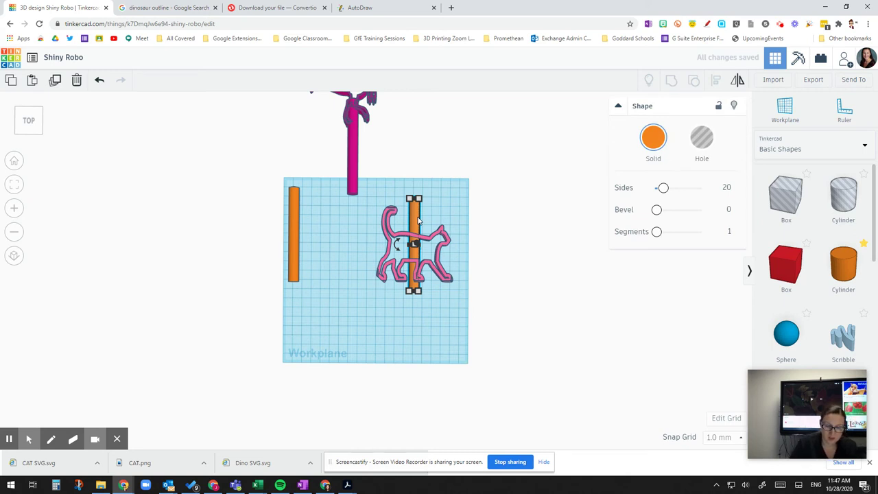
Move the orange rod toward the front of the workplane until its upper end overlaps the cat outline's belly line between the legs
key(Down)
key(Down)
key(Down)
key(Down)
key(Down)
key(Down)
key(Down)
key(Down)
key(Down)
key(Down)
key(Down)
key(Down)
key(Down)
key(Down)
key(Down)
key(Down)
key(Down)
key(Down)
key(Down)
key(Down)
key(Down)
key(Down)
key(Down)
key(Down)
key(Down)
key(Down)
key(Down)
key(Down)
key(Down)
key(Down)
key(Down)
key(Down)
key(Down)
key(Down)
key(Down)
key(Down)
key(Down)
key(Down)
key(Down)
key(Down)
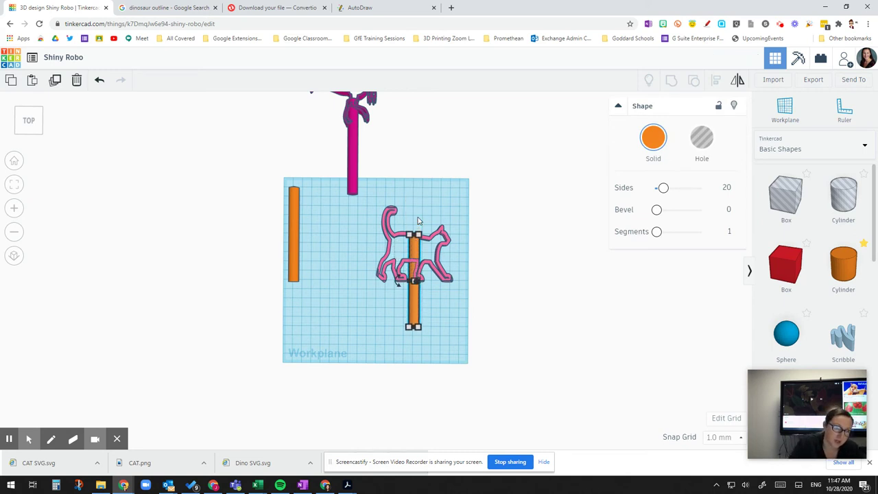
key(Down)
key(Down)
key(Down)
key(Down)
key(Down)
key(Down)
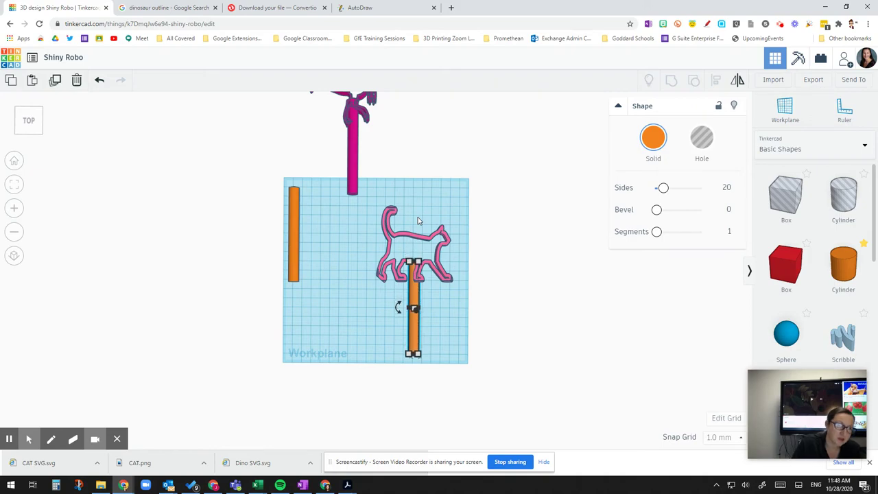
click(430, 311)
scroll(430, 311, up, 6)
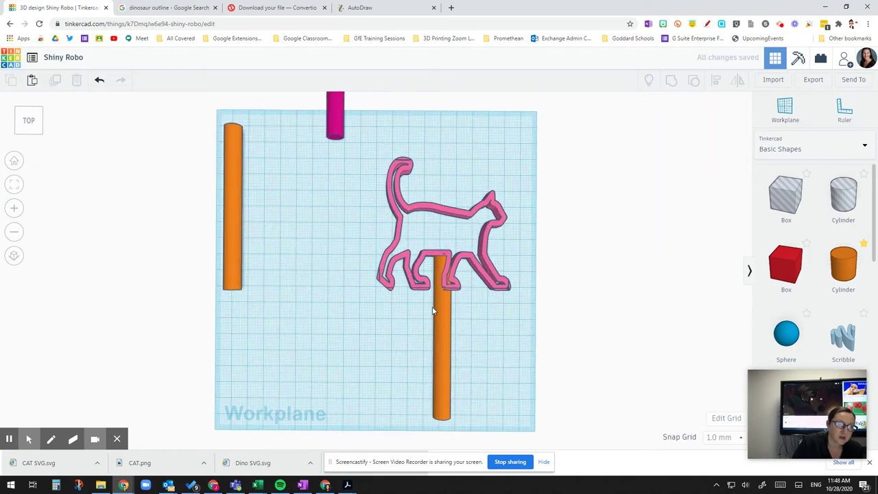
right_drag(422, 345, 425, 363)
scroll(478, 274, down, 5)
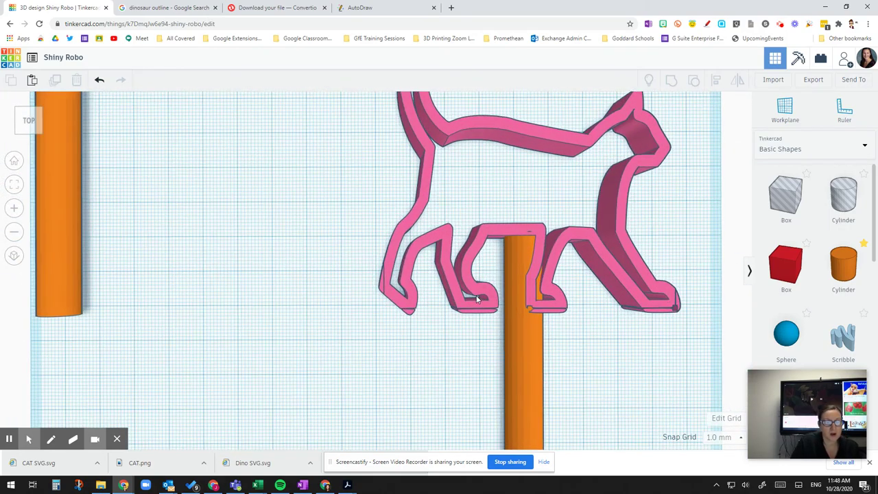
scroll(478, 298, down, 3)
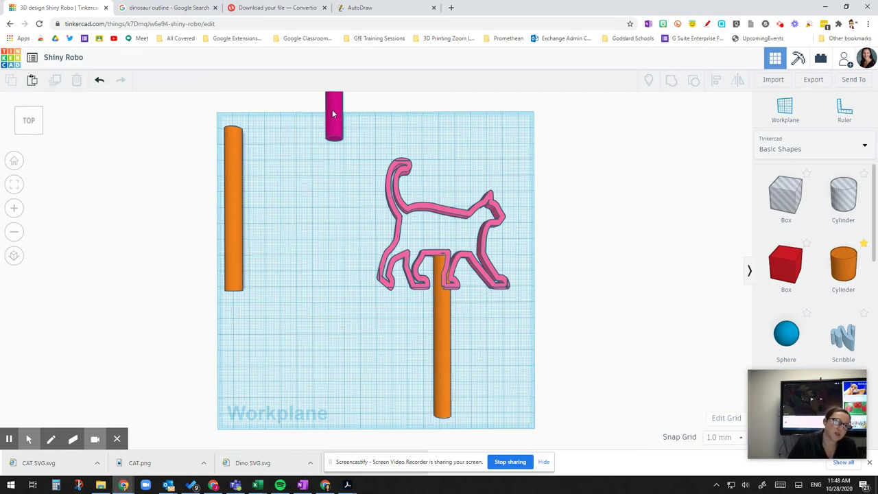
Group the cat outline with its orange rod and colour the grouped shape light pink
drag(344, 159, 514, 413)
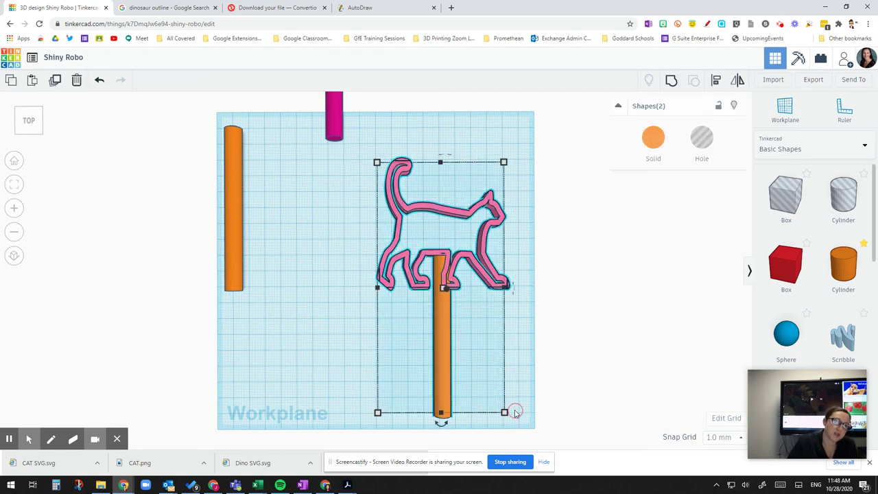
click(671, 81)
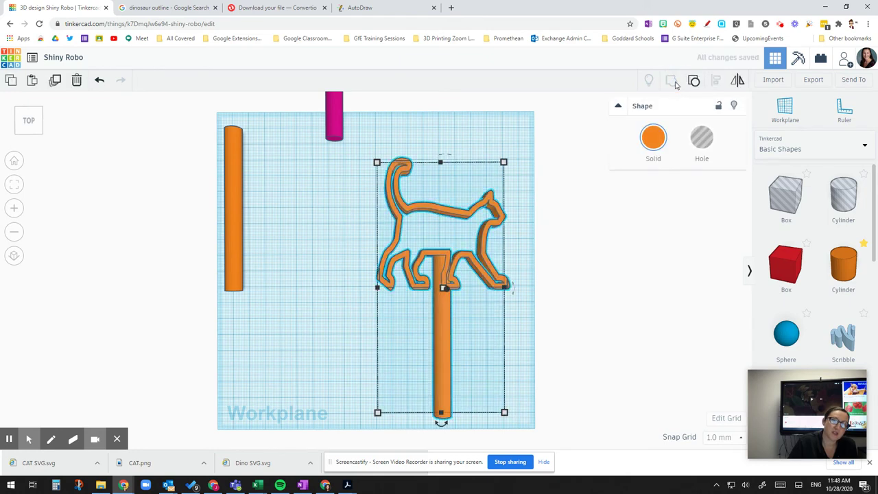
click(654, 148)
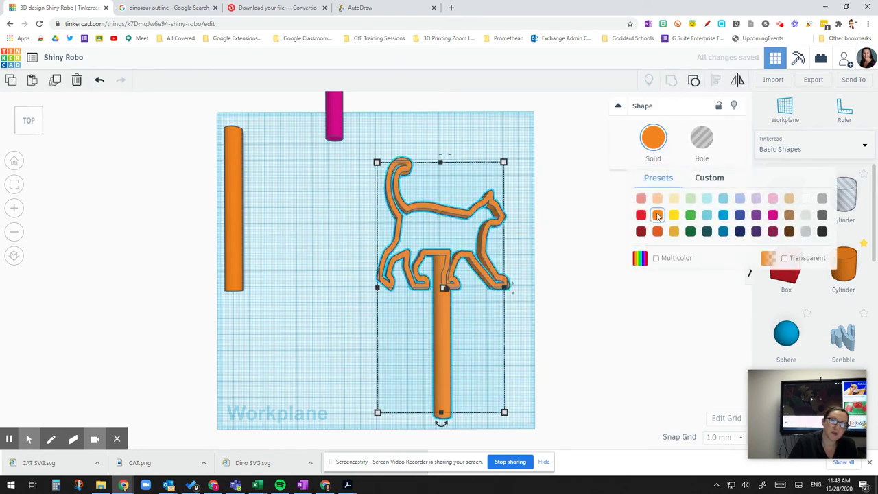
click(773, 199)
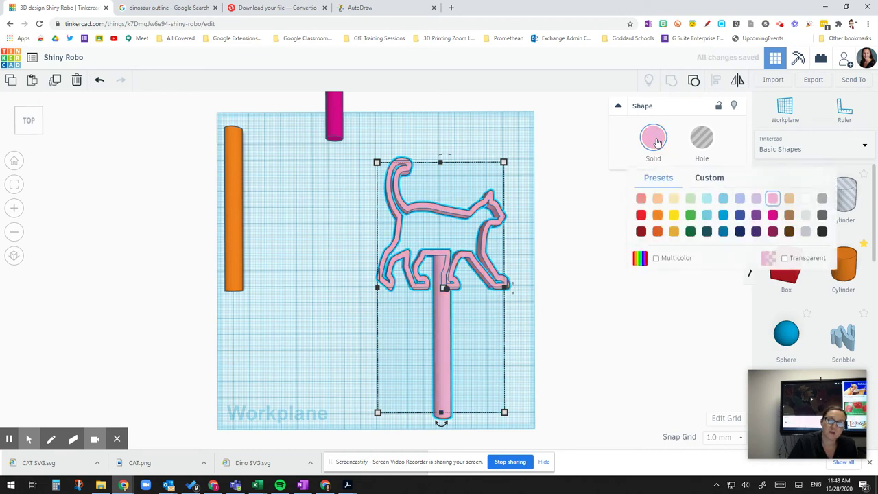
click(772, 215)
click(654, 147)
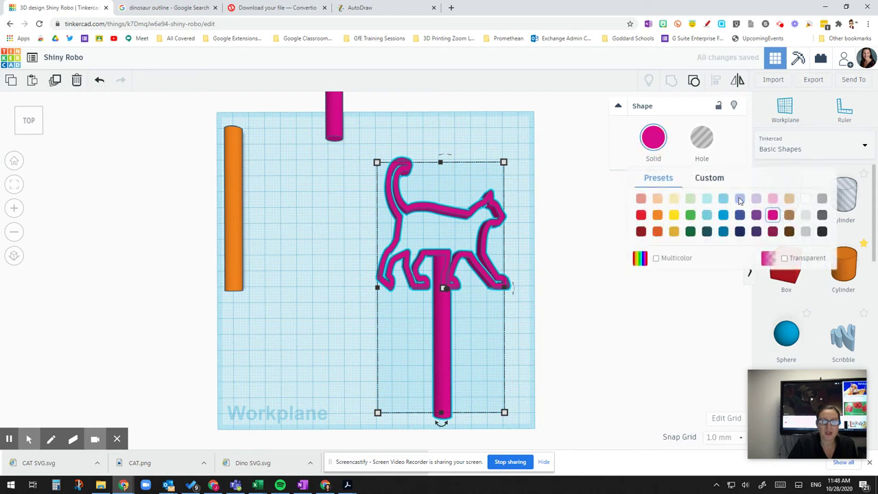
click(773, 199)
click(345, 261)
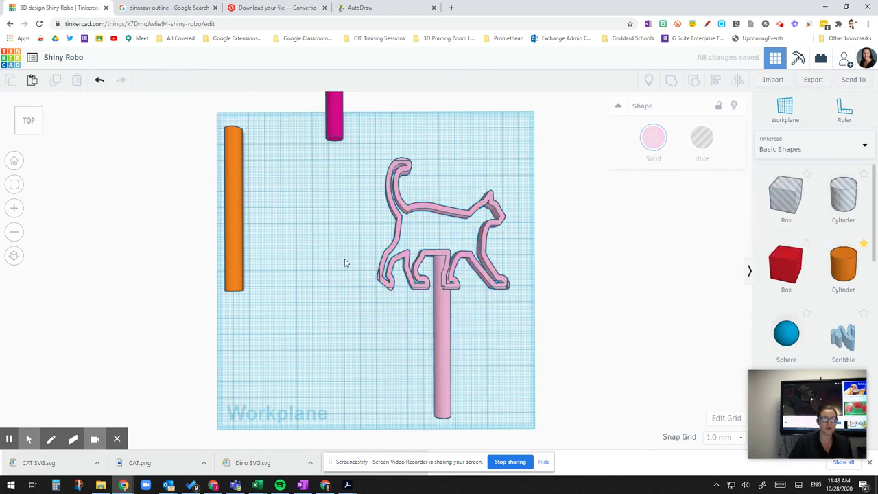
Move the magenta dinosaur wand toward the front until its rod and most of its outline lie on the workplane beside the cat
scroll(343, 240, up, 2)
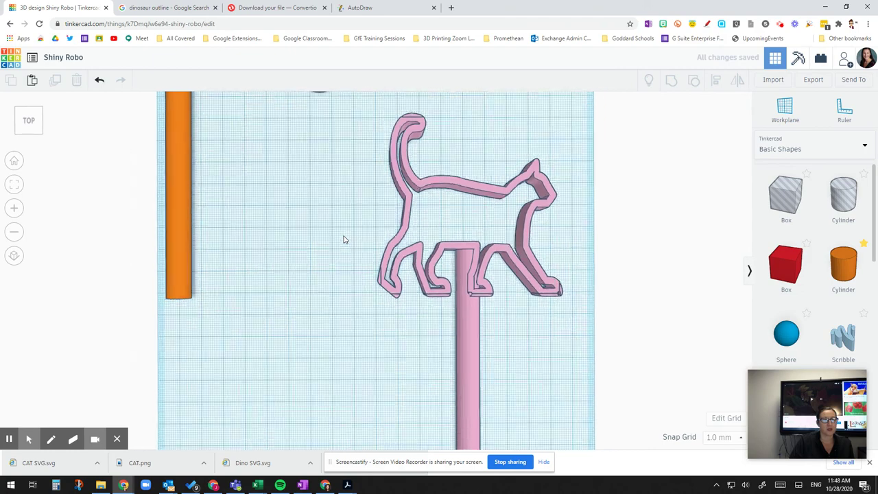
scroll(343, 239, down, 3)
scroll(345, 237, down, 3)
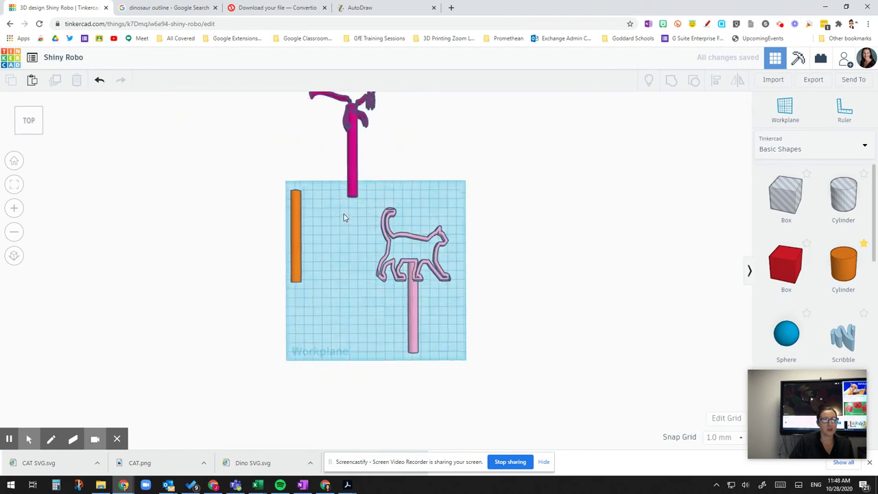
click(356, 137)
key(Down)
key(Down)
key(Down)
key(Down)
key(Down)
key(Down)
key(Down)
key(Down)
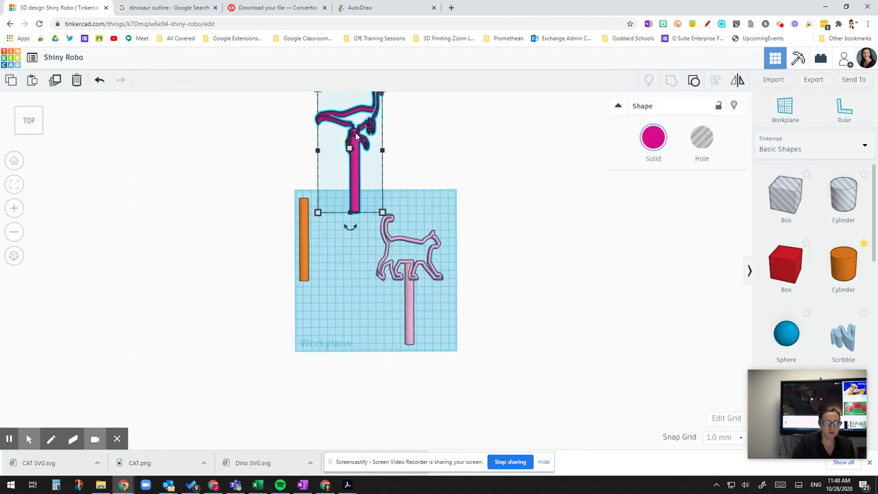
key(Down)
key(Down)
key(Down)
key(Down)
key(Down)
key(Down)
key(Down)
key(Down)
key(Down)
key(Down)
key(Down)
key(Down)
key(Down)
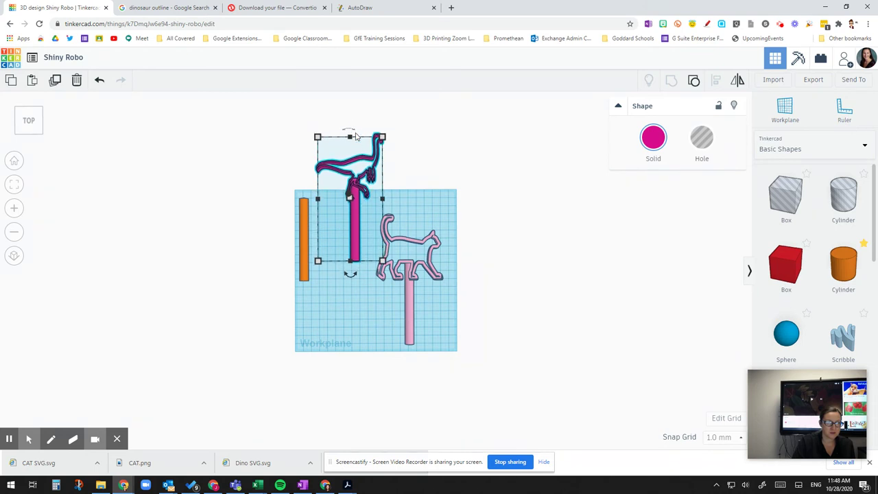
key(Down)
key(Down)
key(Down)
key(Down)
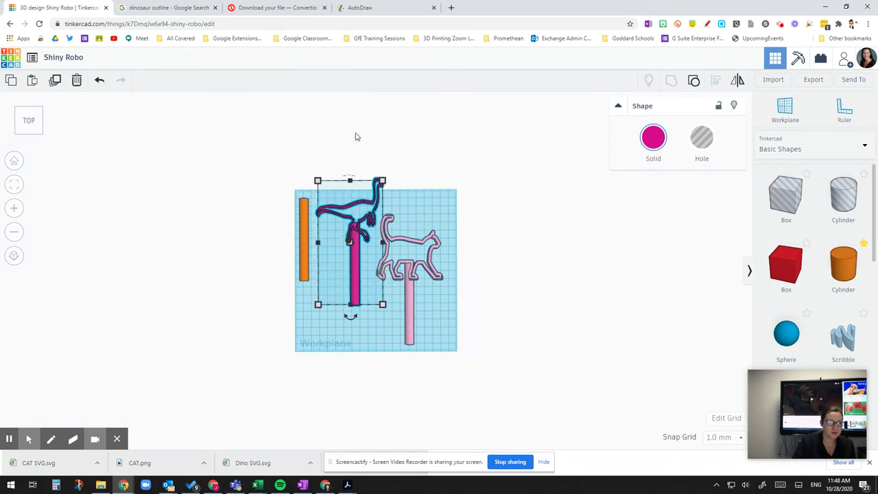
Delete the leftover orange rod beside the dinosaur wand
click(311, 228)
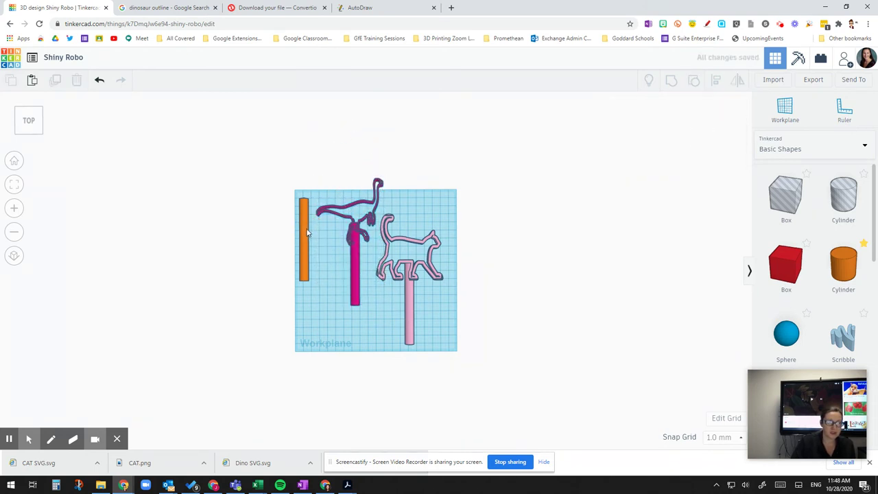
click(306, 233)
key(Delete)
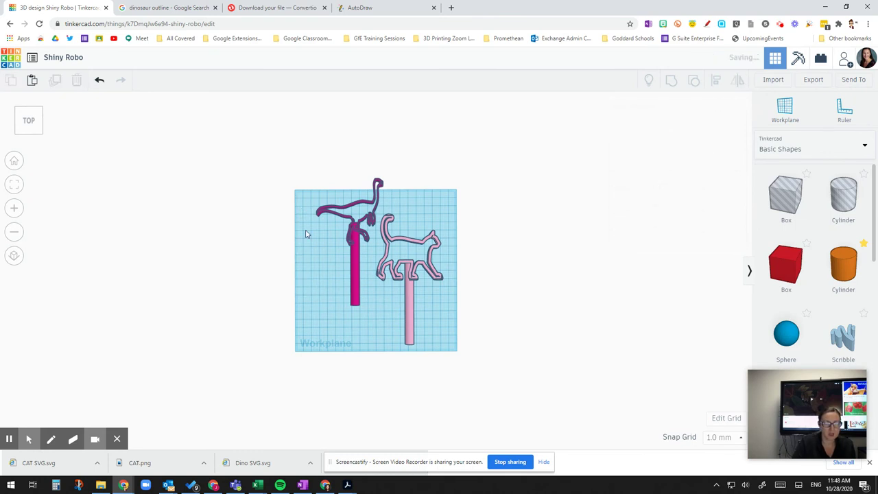
Move the dinosaur wand away from the cat and toward the front until it sits fully on the left half of the workplane
click(358, 261)
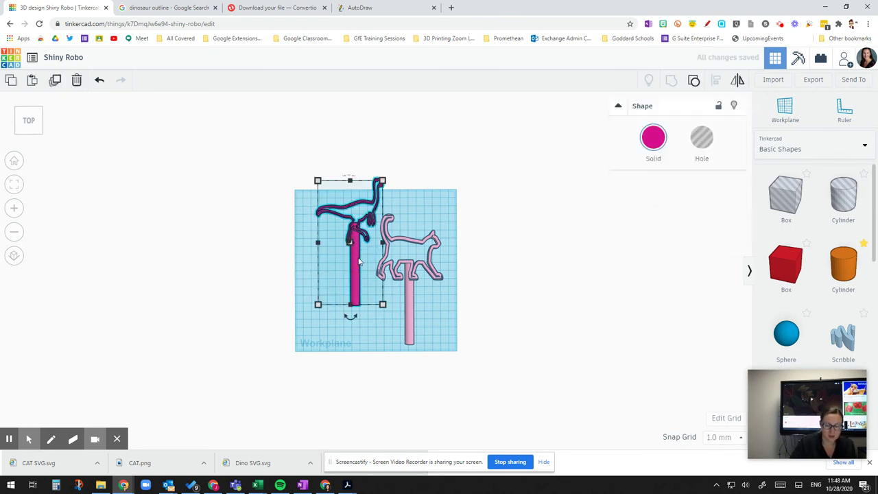
key(Left)
key(Left)
key(Left)
key(Left)
key(Left)
key(Left)
key(Left)
key(Left)
key(Left)
key(Left)
key(Left)
key(Left)
key(Left)
key(Left)
key(Left)
key(Left)
key(Left)
key(Left)
key(Left)
key(Left)
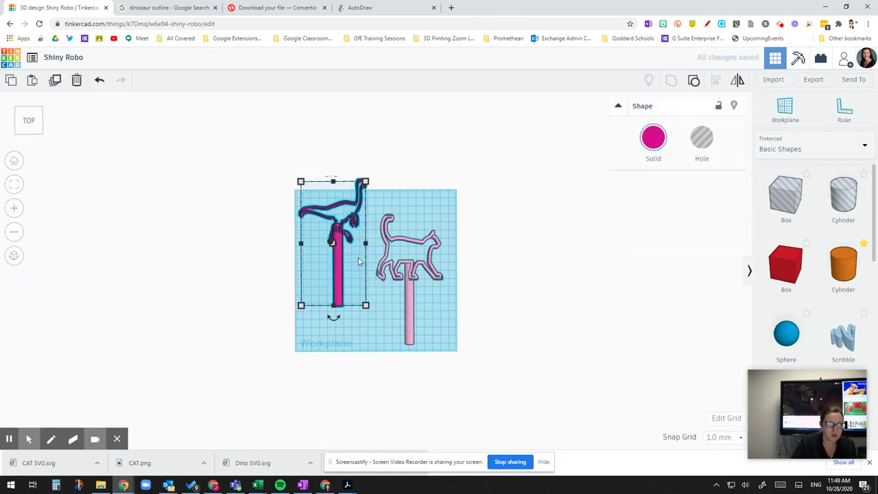
key(Down)
key(Down)
key(Down)
key(Down)
key(Down)
key(Down)
key(Down)
key(Down)
key(Down)
key(Down)
key(Down)
key(Down)
key(Down)
key(Down)
key(Down)
key(Down)
key(Down)
key(Down)
key(Down)
key(Down)
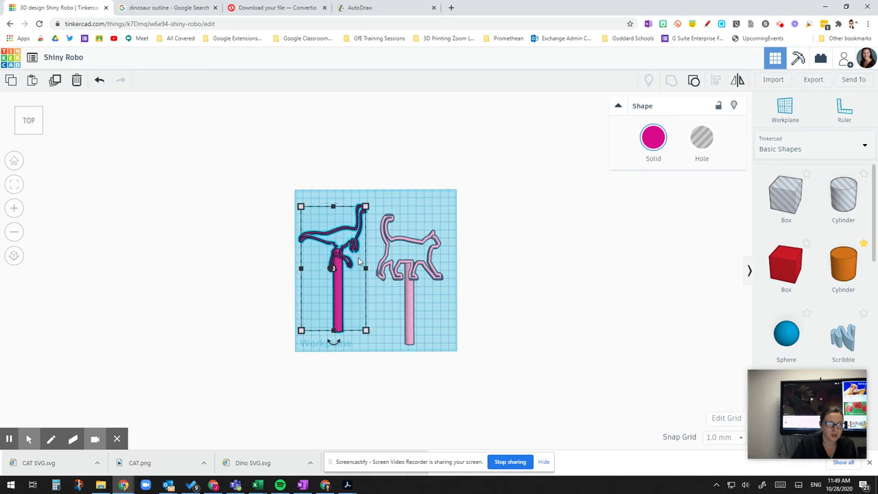
Shift the cat wand back until its top lines up with the dinosaur wand's, and slightly farther from the dinosaur
click(433, 252)
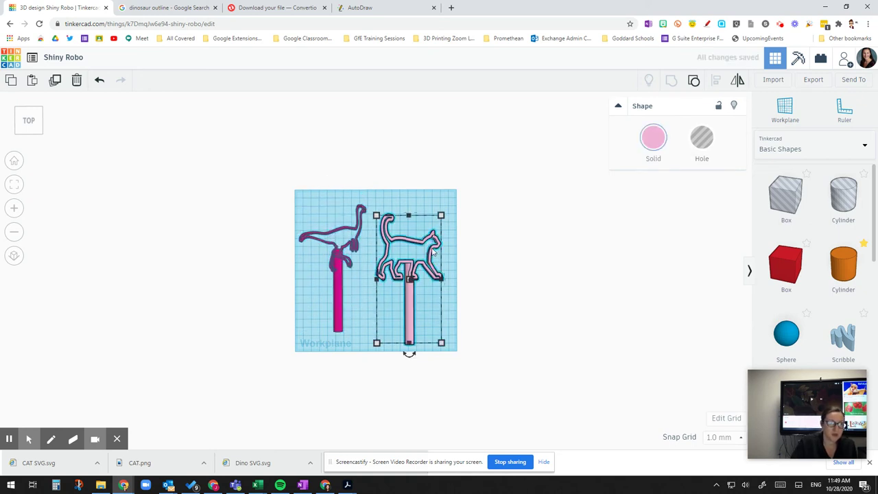
key(Up)
key(Up)
key(Up)
key(Up)
key(Up)
key(Up)
key(Up)
key(Up)
key(Up)
key(Up)
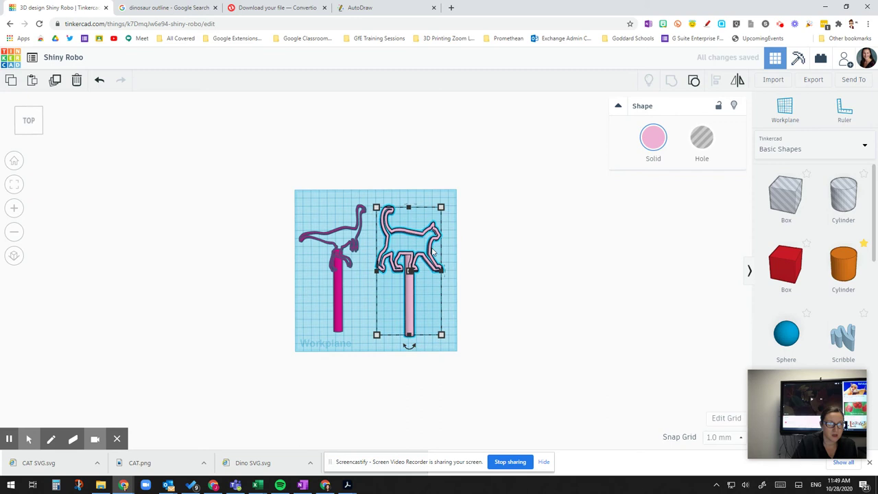
key(Right)
key(Right)
key(Right)
key(Right)
key(Right)
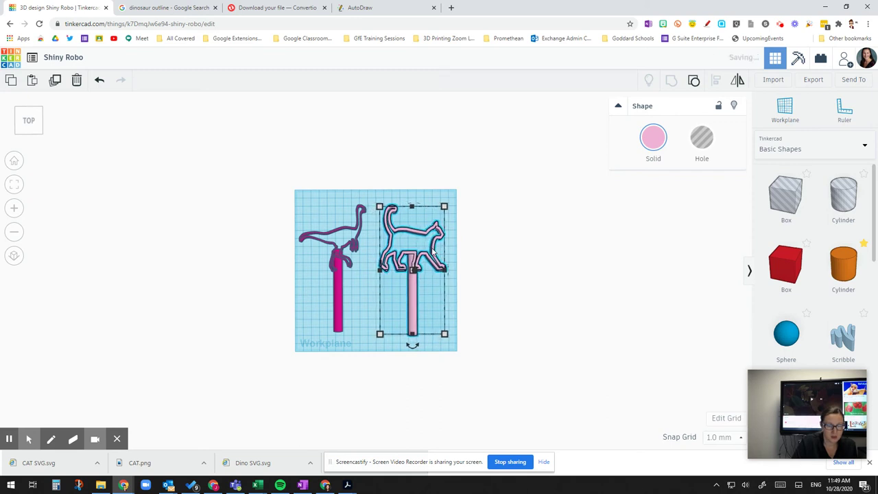
Nudge the dinosaur wand slightly toward the cat wand, clear of the workplane's left edge
click(342, 249)
key(Right)
key(Right)
key(Right)
key(Right)
key(Right)
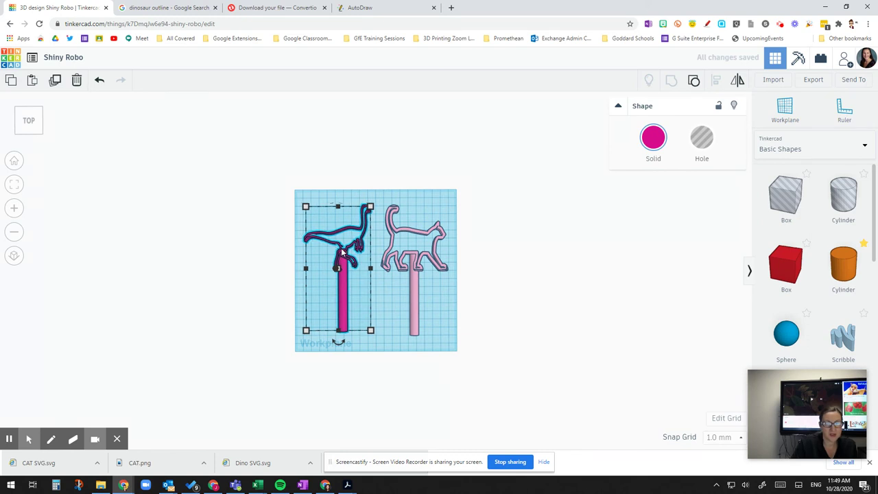
click(452, 314)
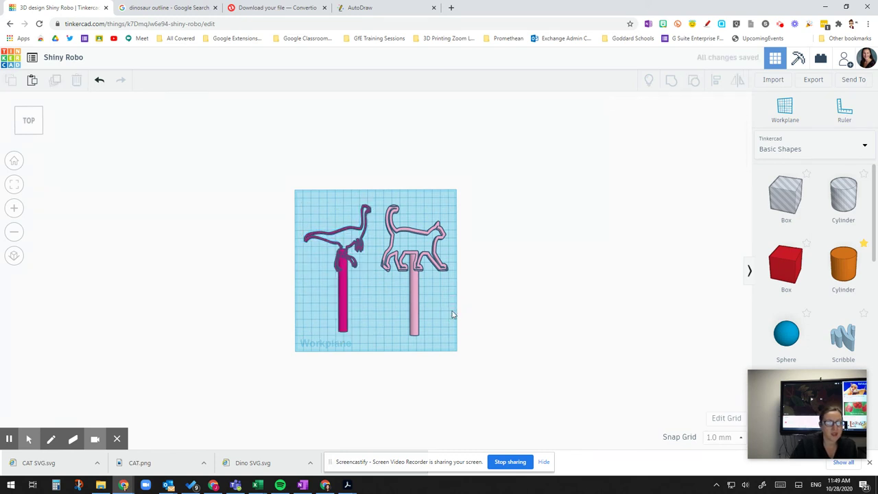
Rename the design to "Last Name First Name Bubble Wand #1, 2"
click(90, 61)
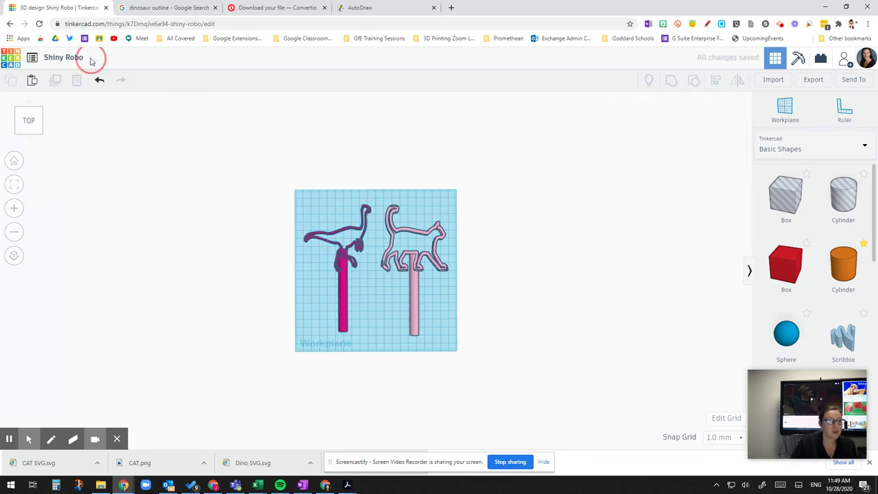
click(80, 59)
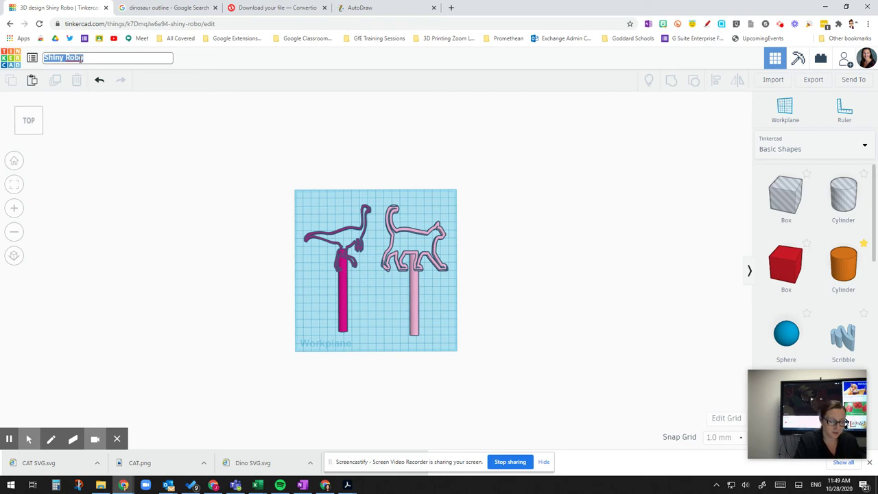
text(Student Bubble Wand)
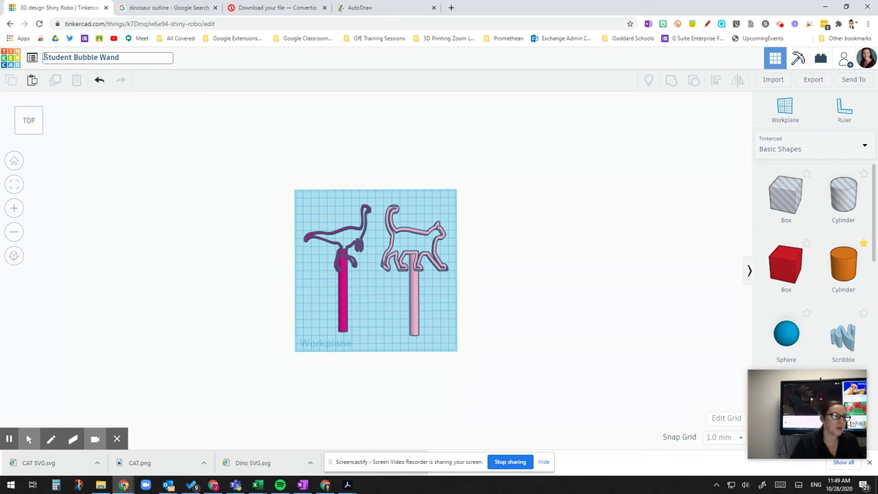
click(44, 57)
text(Last Name First Name)
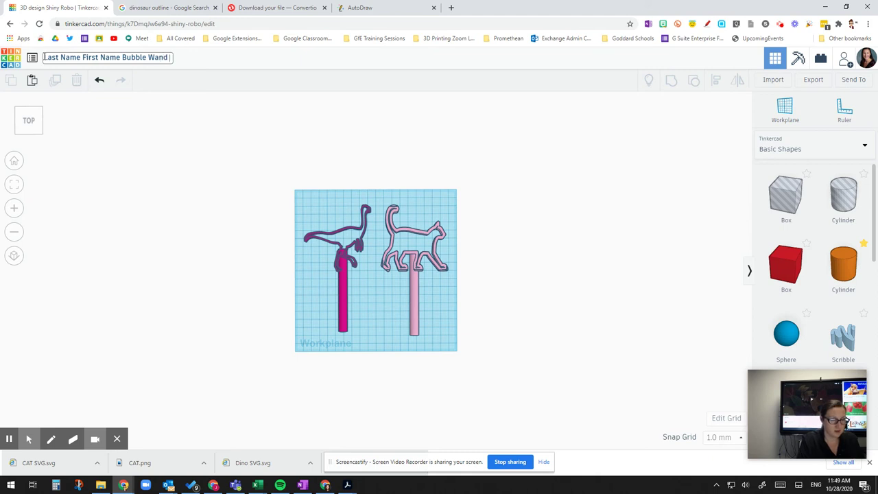
text(#1)
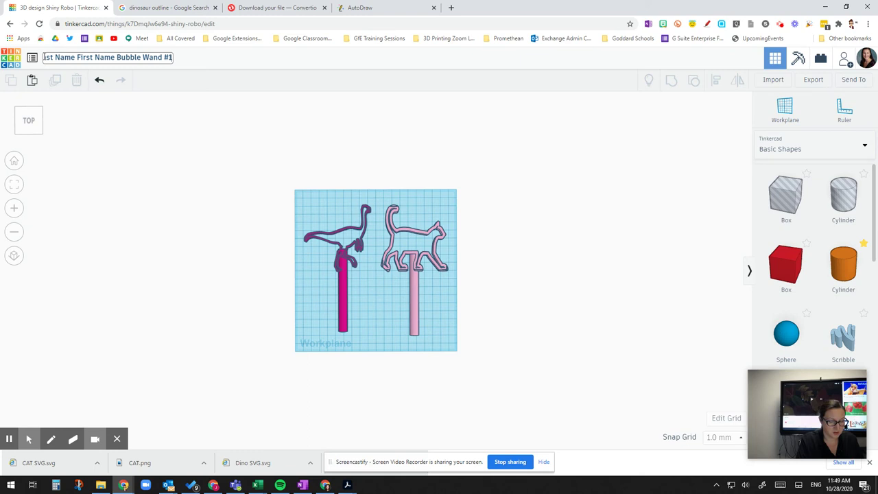
text(,)
key(BackSpace)
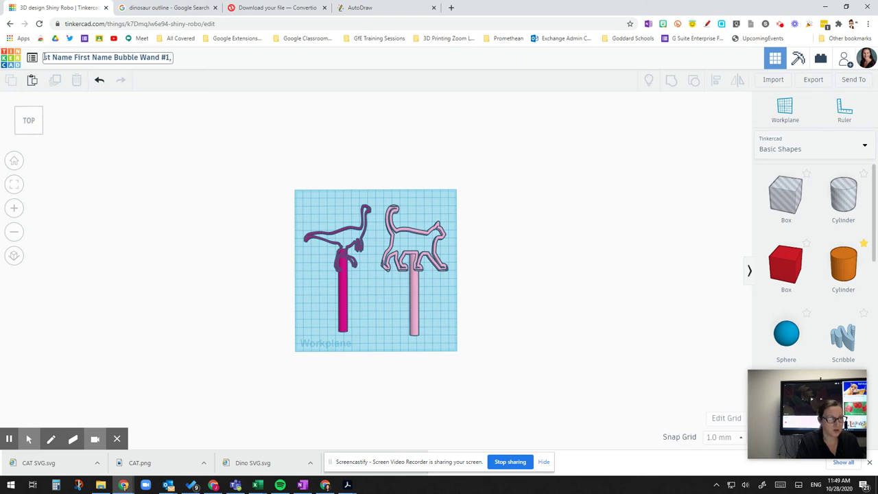
text(, 2)
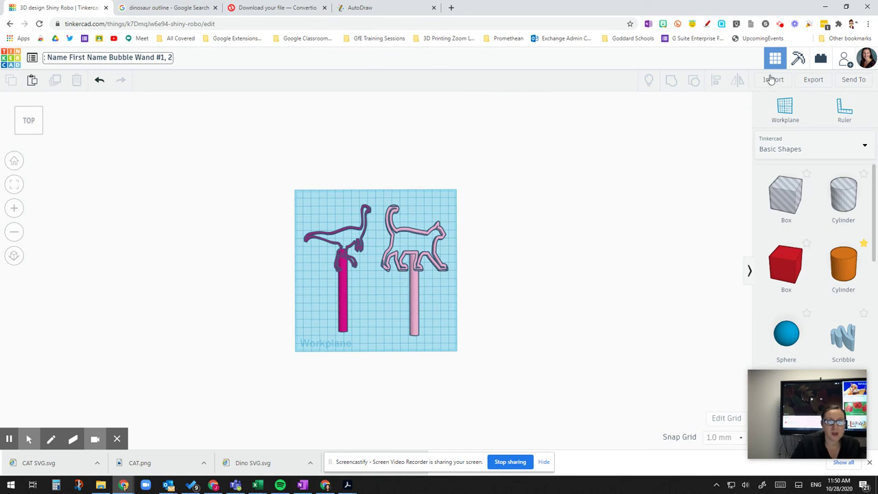
Export everything in the design as an STL file and save it in the Downloads folder under the design's name
click(816, 81)
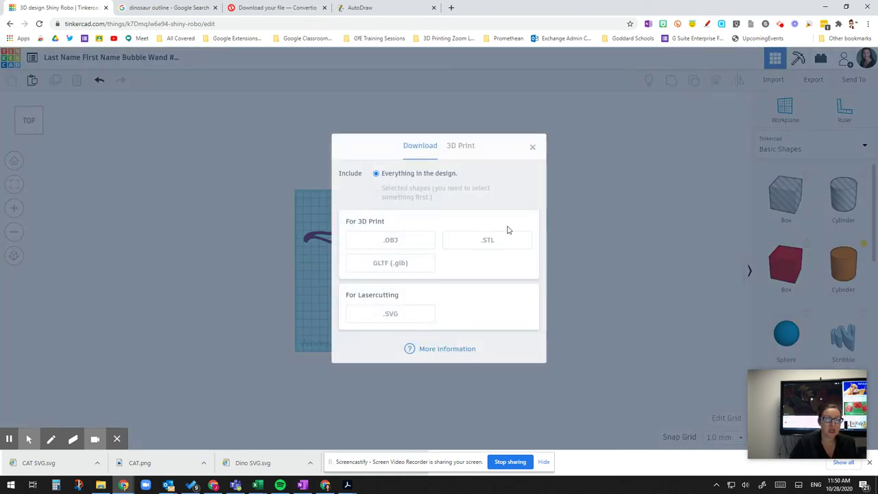
click(487, 241)
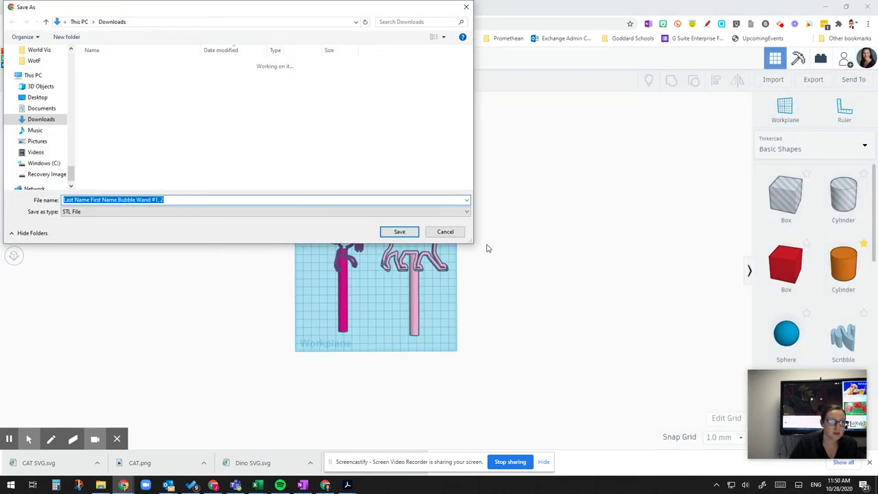
click(398, 232)
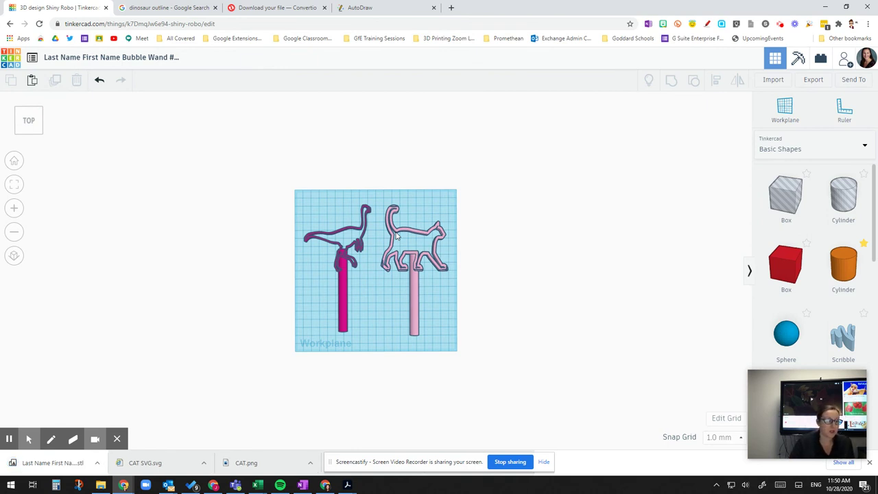
Open the downloaded STL file in Print 3D, inspect both wands in the full-screen preview, and close it
click(78, 464)
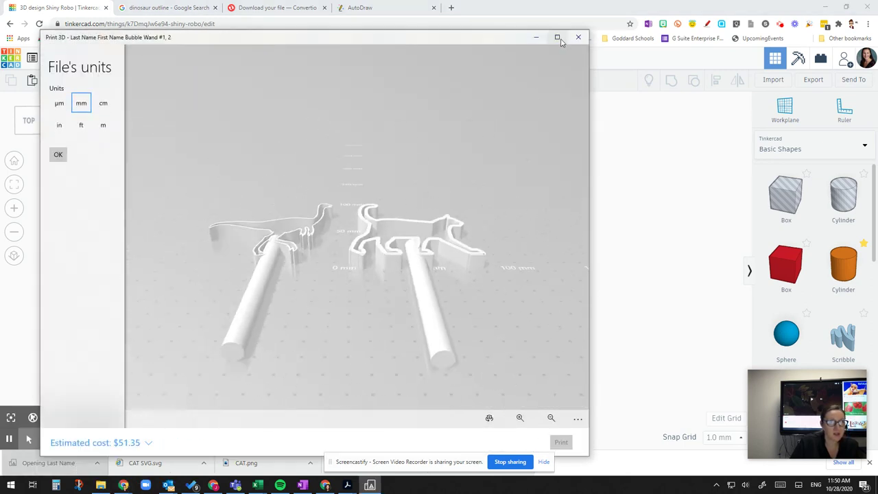
click(557, 38)
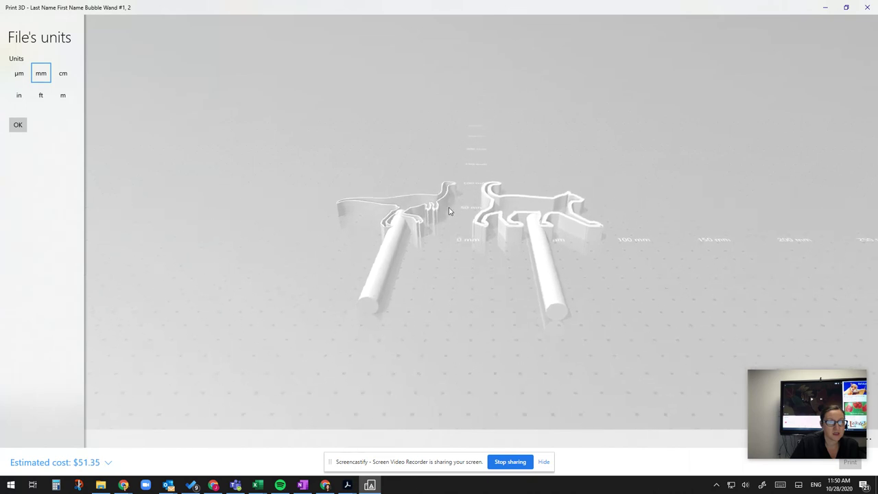
drag(561, 369, 501, 344)
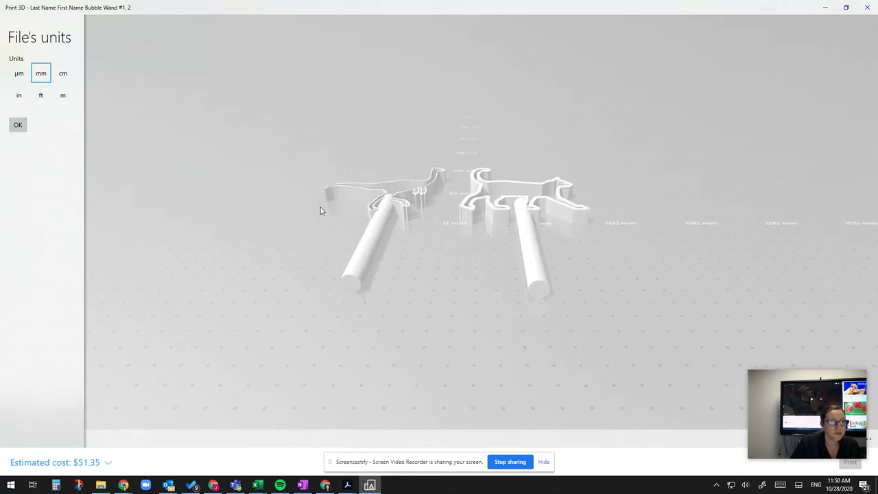
mouse_move(322, 210)
mouse_down()
mouse_move(446, 229)
mouse_move(334, 207)
mouse_up()
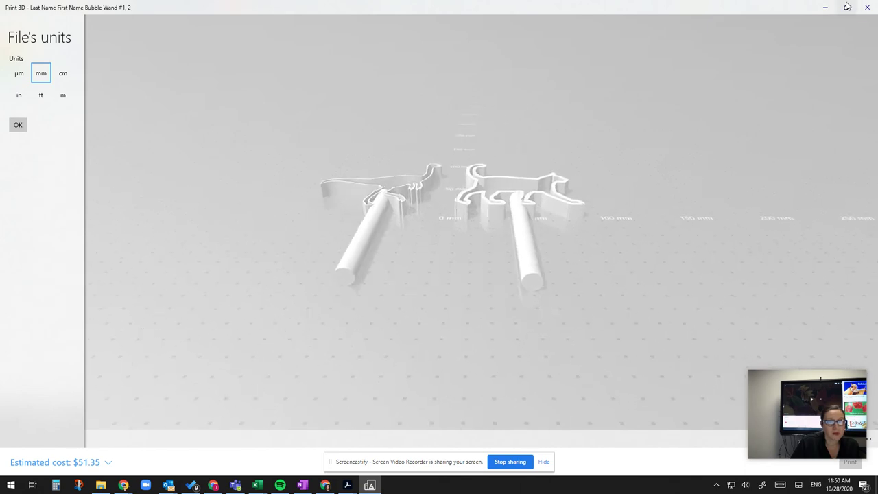
click(867, 7)
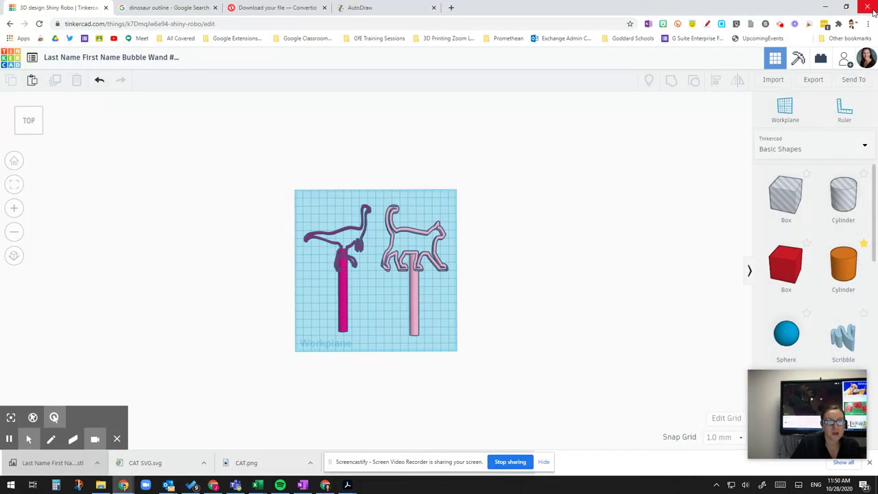
Generate a new collaboration link for the bubble wand design and copy it
click(846, 63)
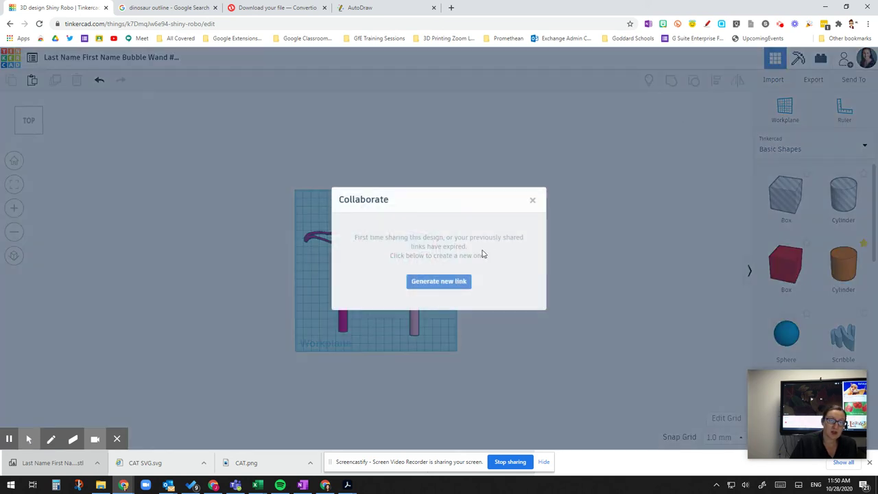
click(450, 281)
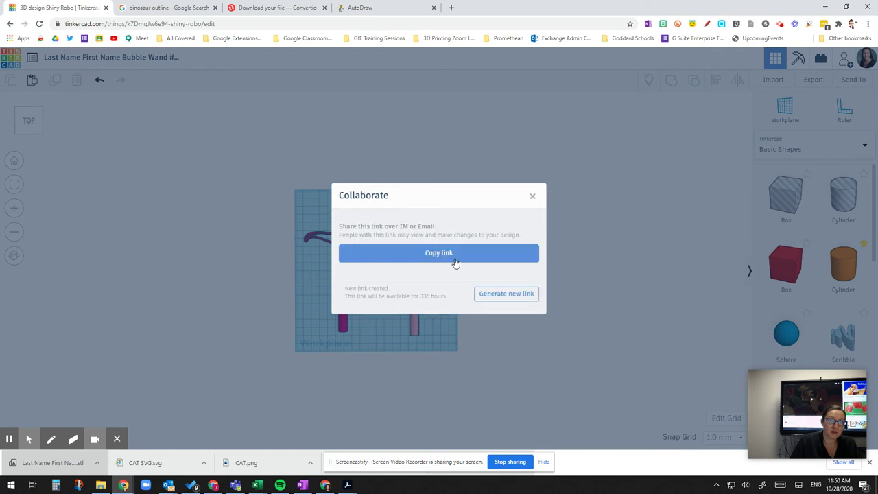
click(456, 260)
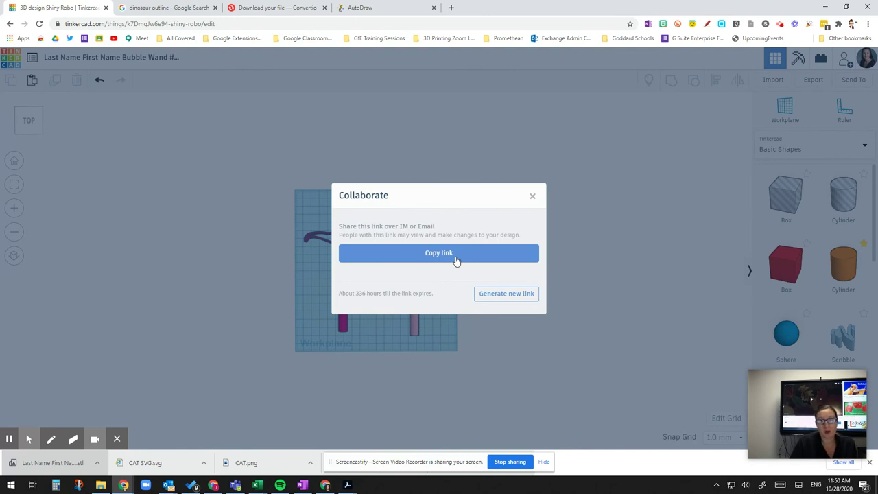
click(532, 198)
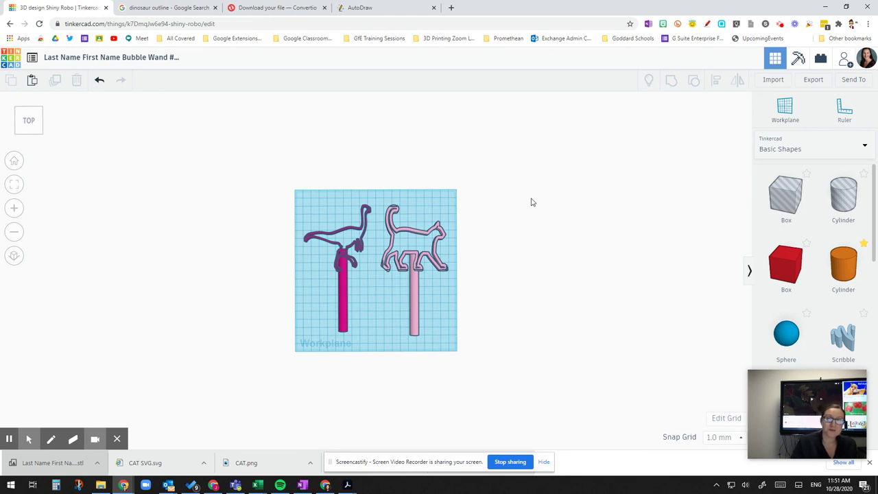
click(843, 63)
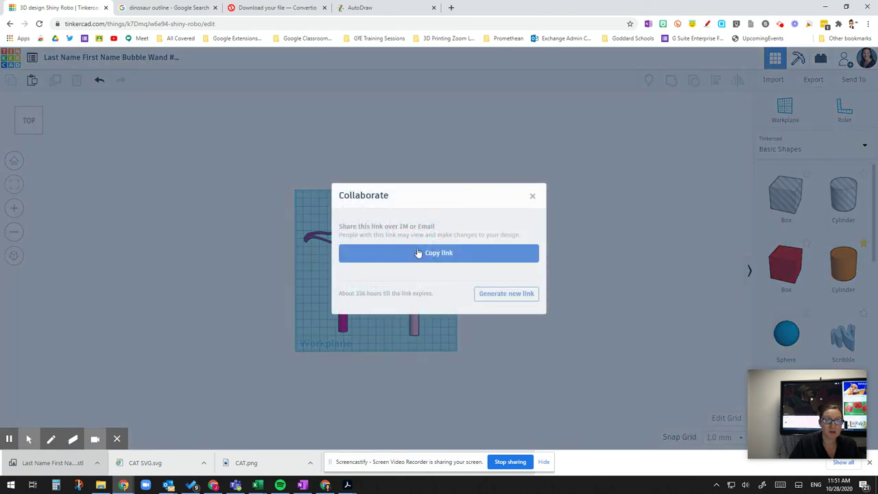
click(532, 196)
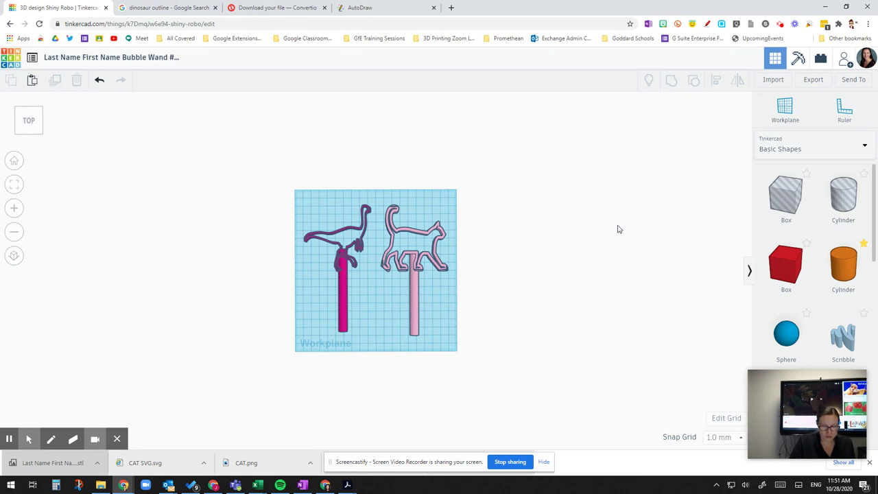
click(118, 440)
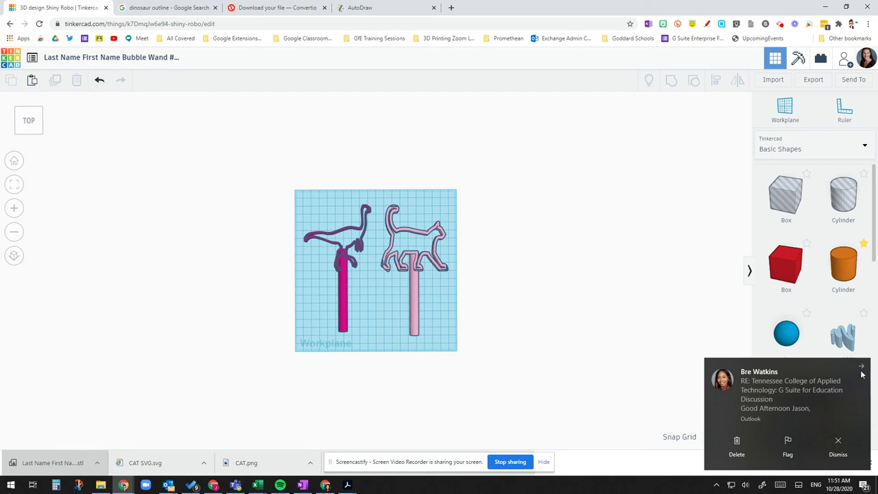